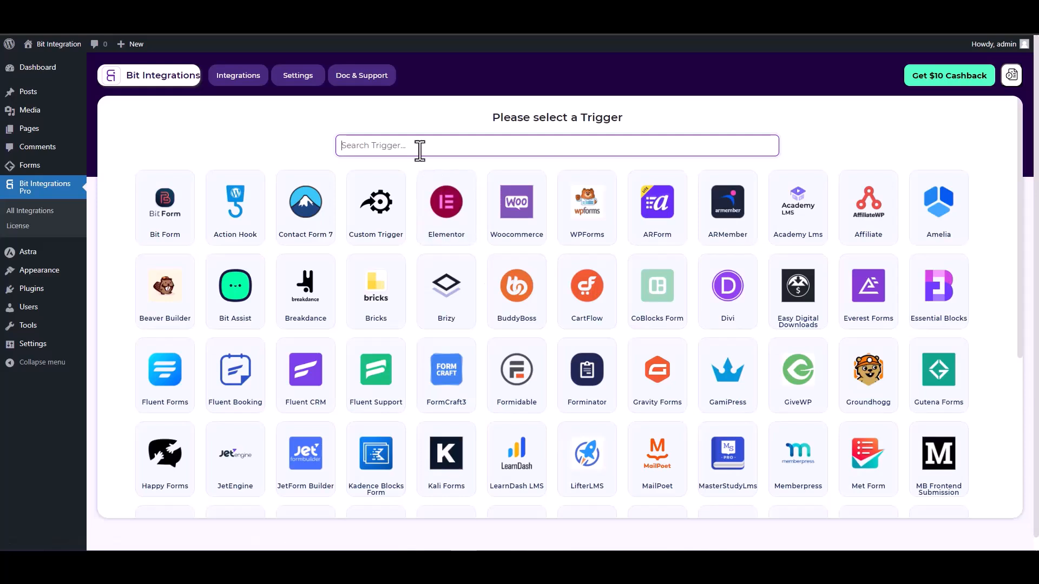
# Find and select Gutena Forms as the integration's trigger and start fetching its form data
pyautogui.write('gun')
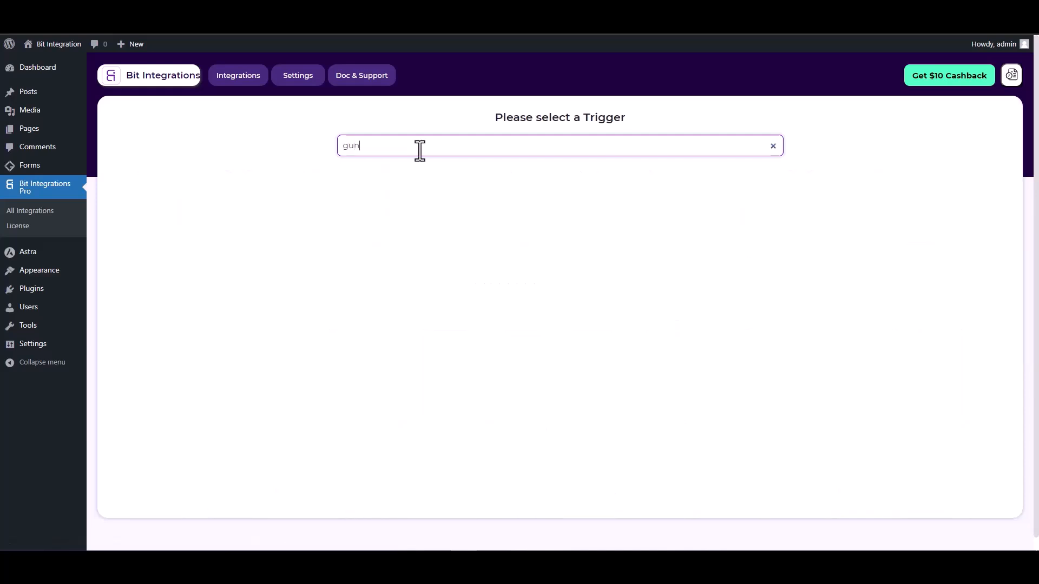
pyautogui.press('BackSpace')
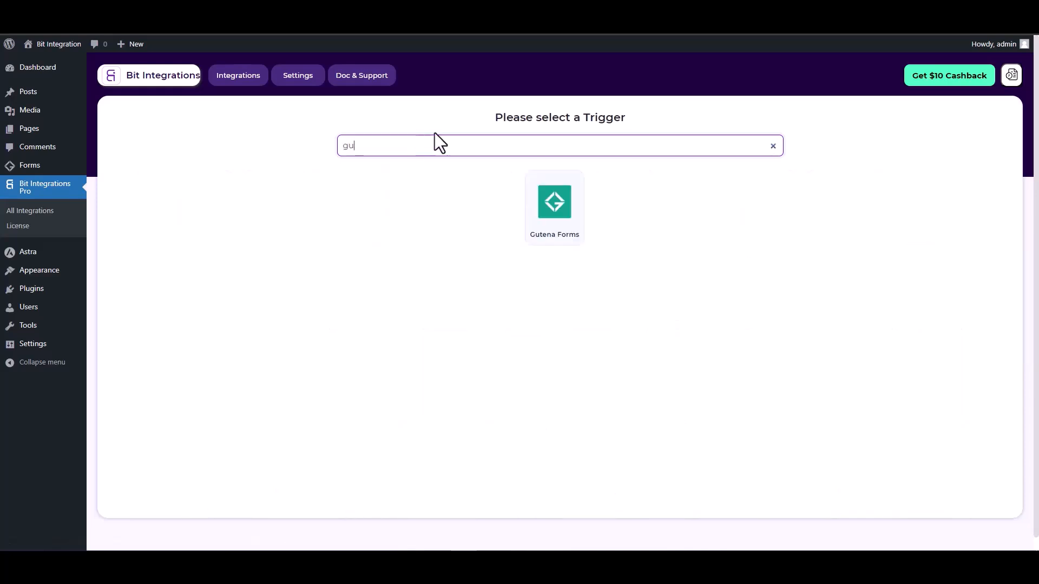
pyautogui.click(542, 214)
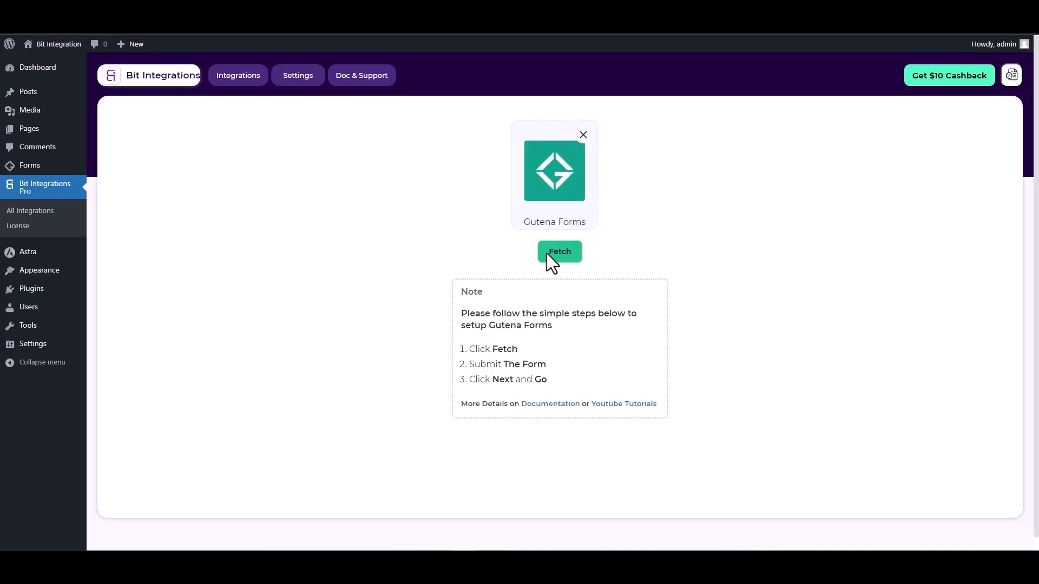
pyautogui.click(563, 255)
# Switch to the site's form page and fill in the name test and a test e-mail address
pyautogui.hotkey('ctrl', 'Tab')
pyautogui.click(294, 243)
pyautogui.write('test')
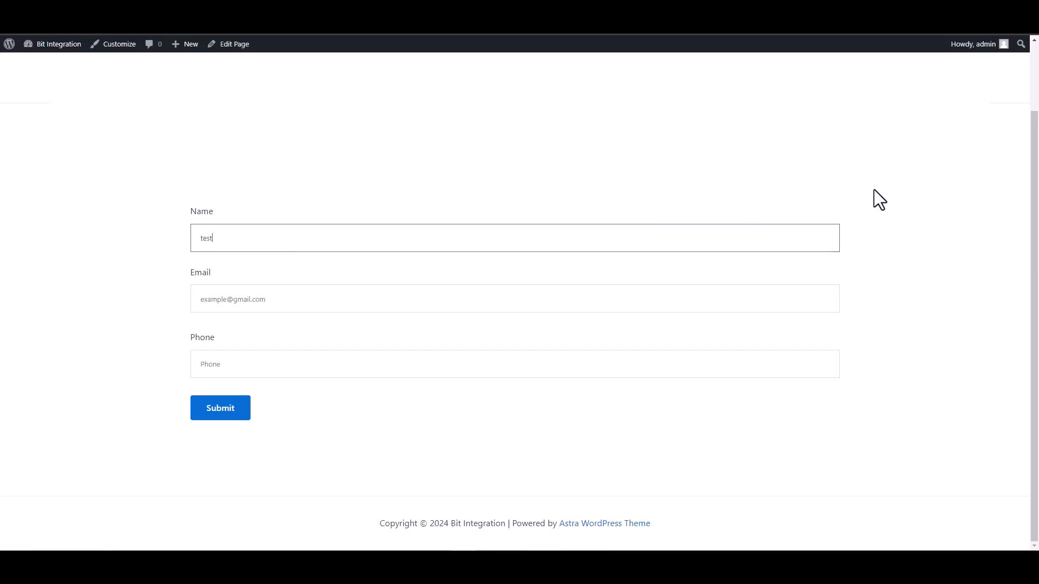
pyautogui.click(823, 300)
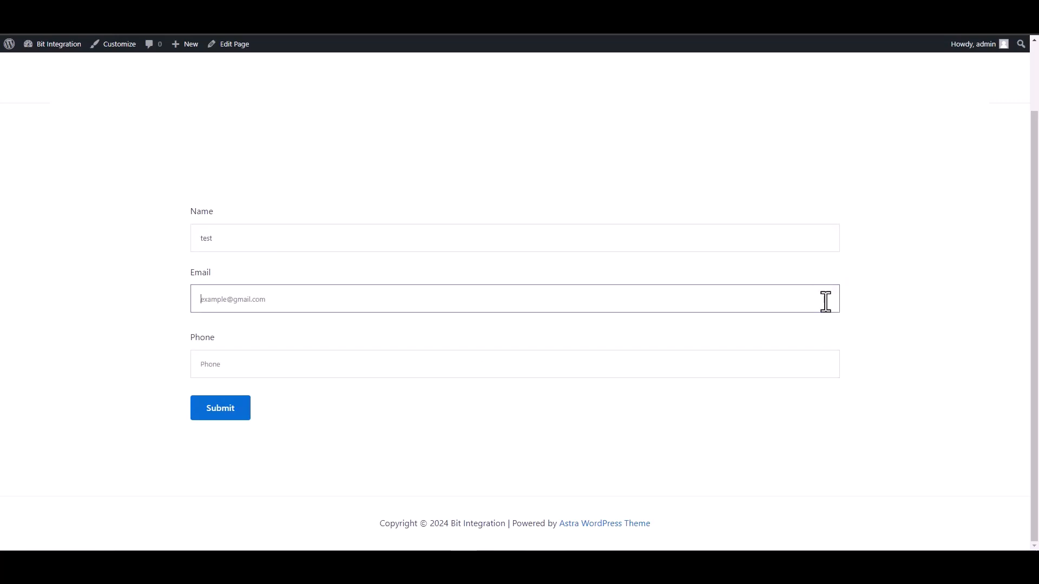
pyautogui.write('test')
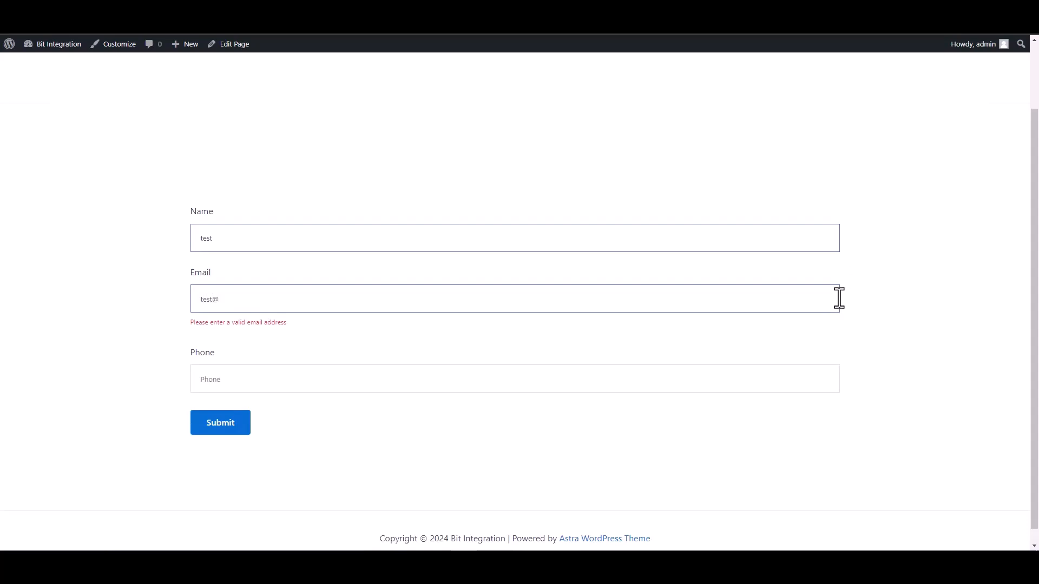
pyautogui.write('@test.com')
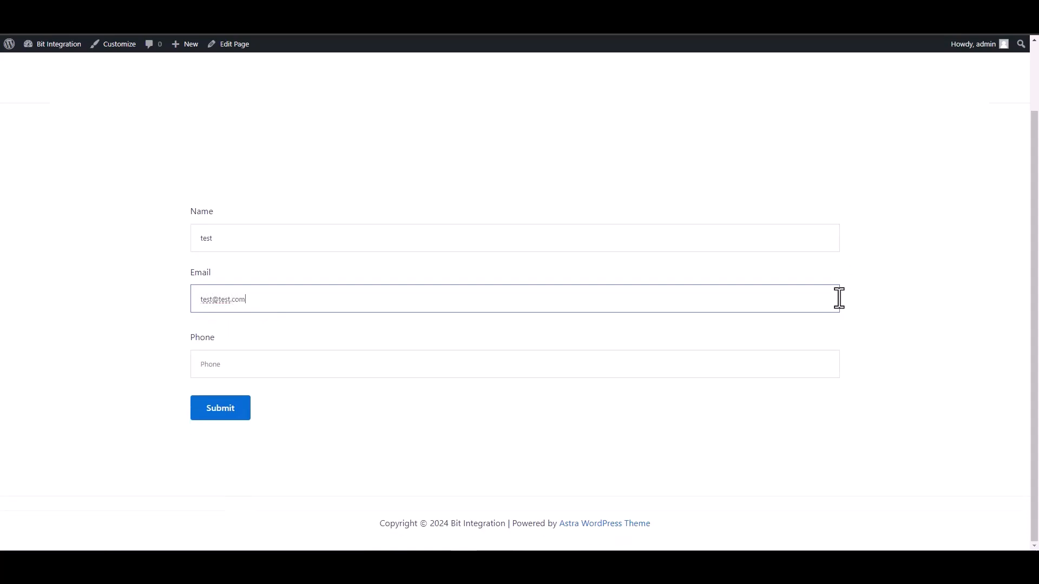
# Fill in the form's phone number and submit the test entry
pyautogui.click(791, 366)
pyautogui.write('134')
pyautogui.press('BackSpace')
pyautogui.press('BackSpace')
pyautogui.press('BackSpace')
pyautogui.write('12345678')
pyautogui.click(217, 412)
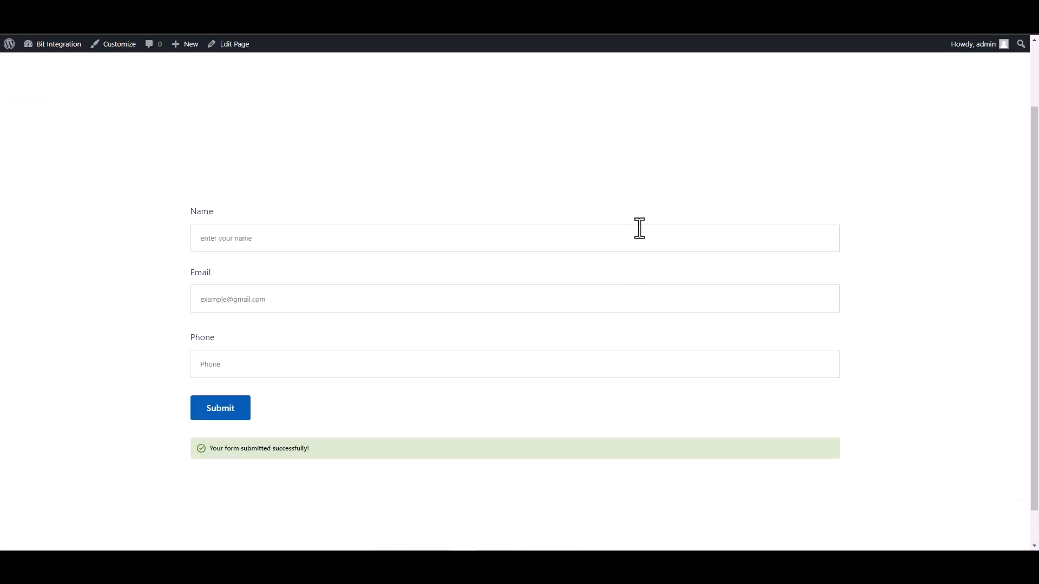
# Return to the trigger setup in Bit Integrations, proceed to setting the action and choose Mailup
pyautogui.click(178, 11)
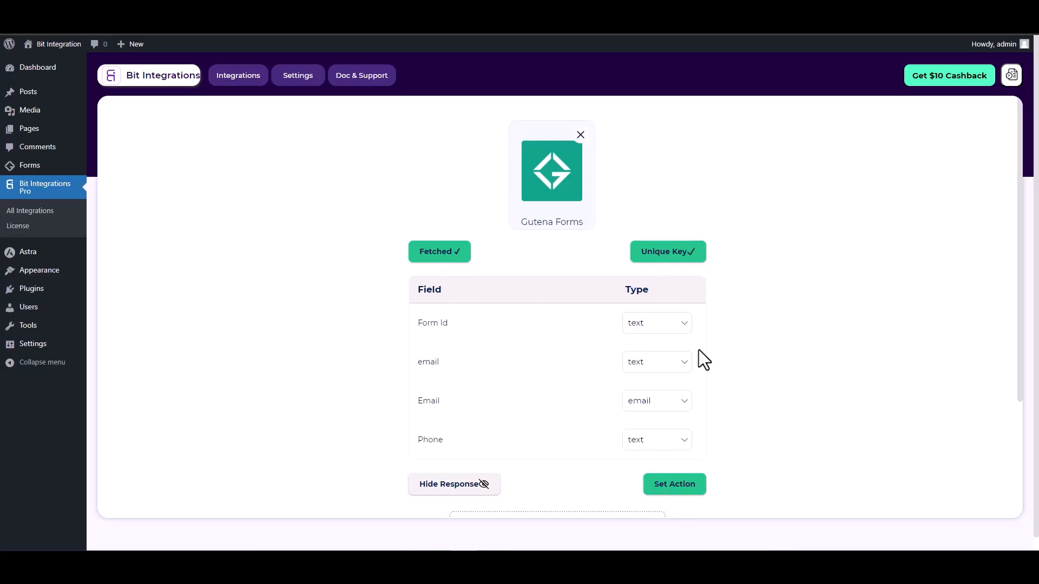
pyautogui.scroll(-1, 695, 368)
pyautogui.click(679, 432)
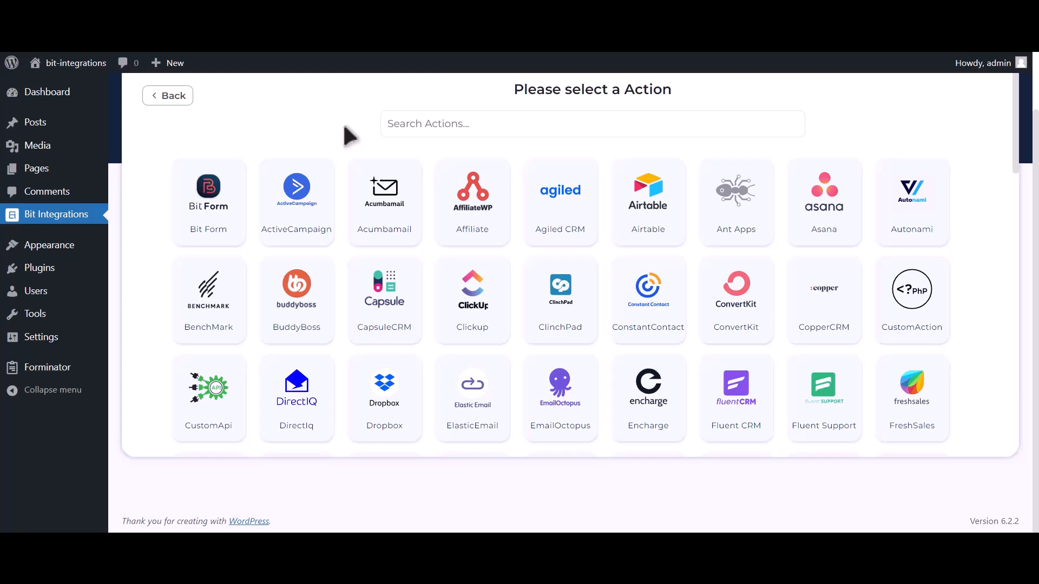
pyautogui.click(548, 114)
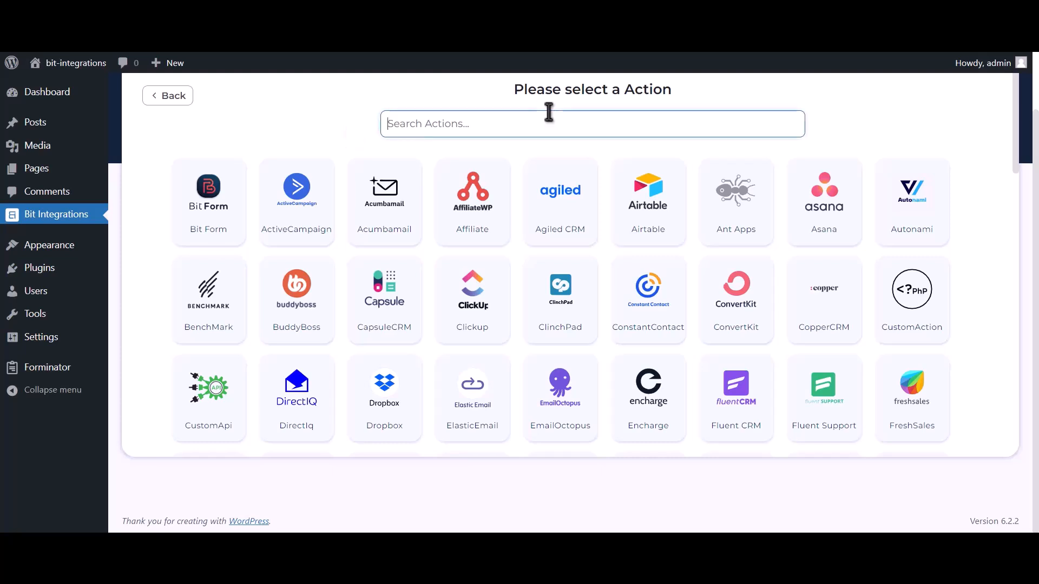
pyautogui.write('Mailup')
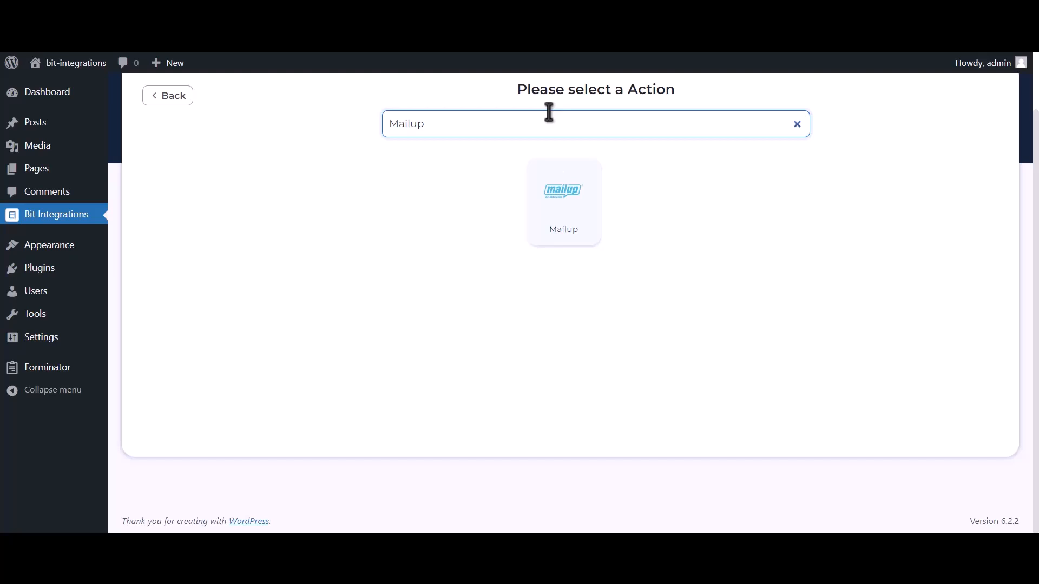
pyautogui.click(549, 219)
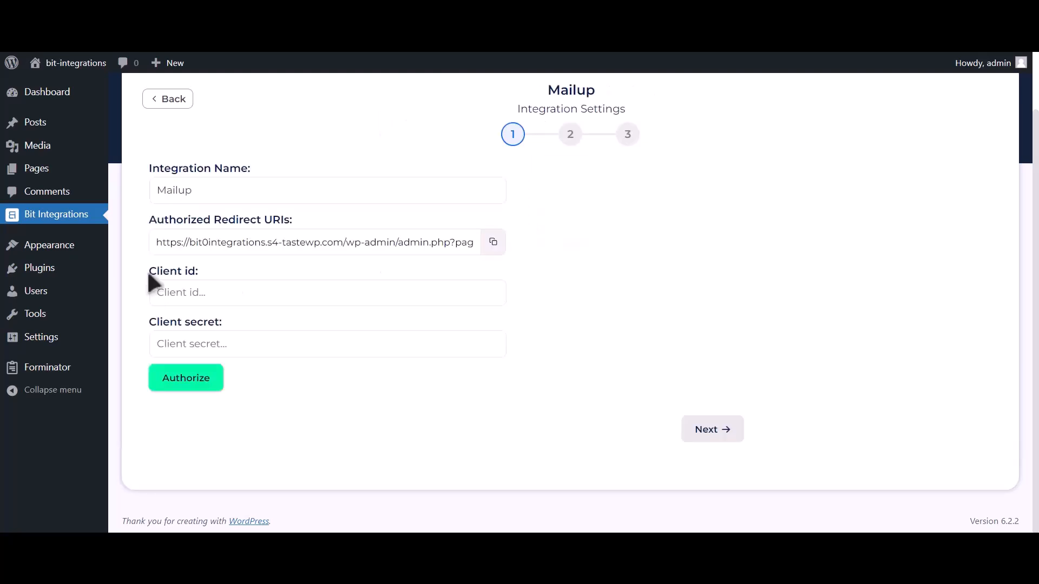
# Switch to MailUp and start a new API key request in the Developer's corner of the advanced settings
pyautogui.moveTo(148, 273); pyautogui.dragTo(197, 270)
pyautogui.moveTo(149, 323); pyautogui.dragTo(220, 320)
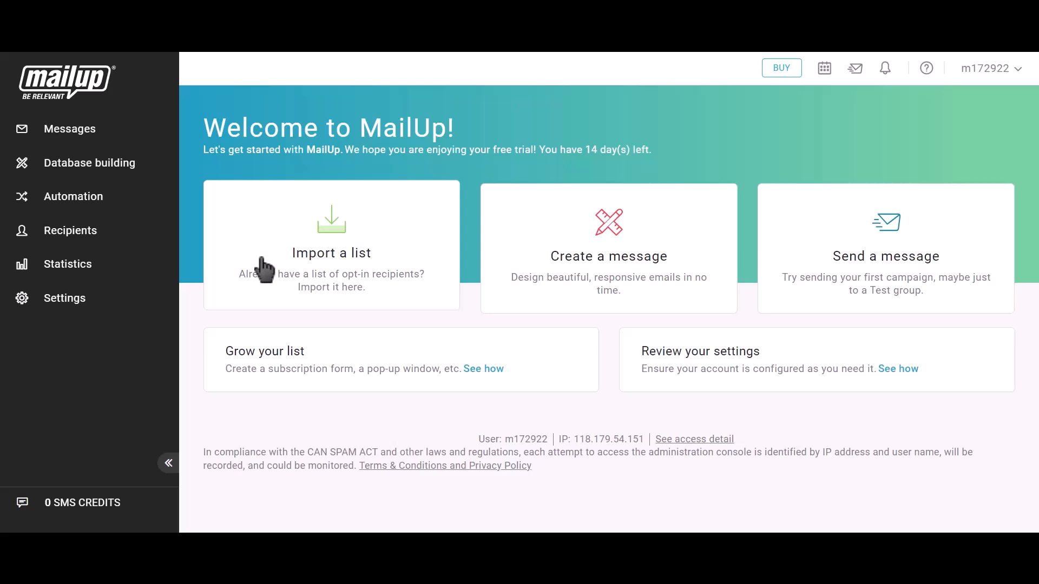
pyautogui.click(89, 307)
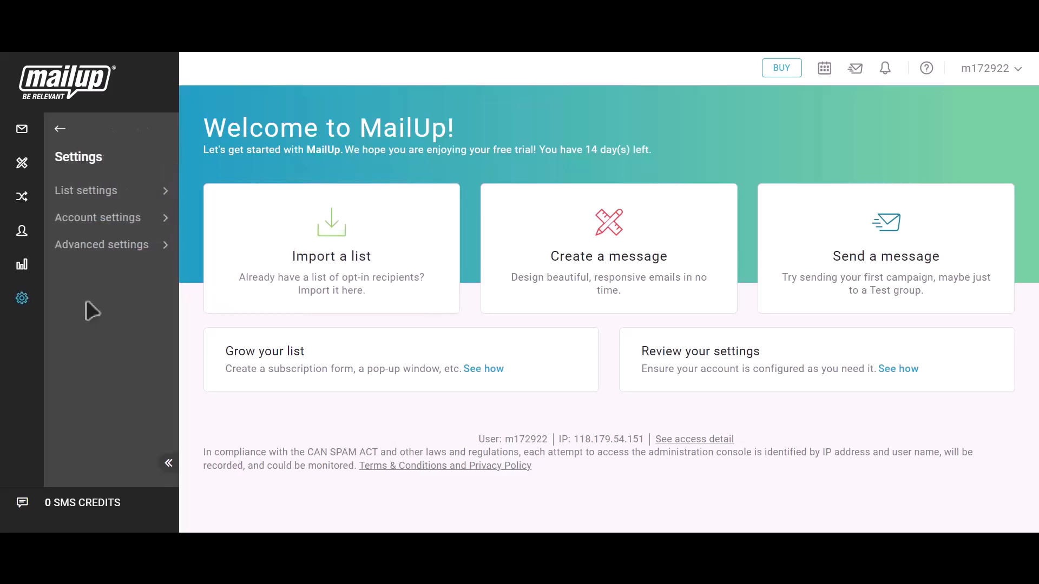
pyautogui.click(112, 264)
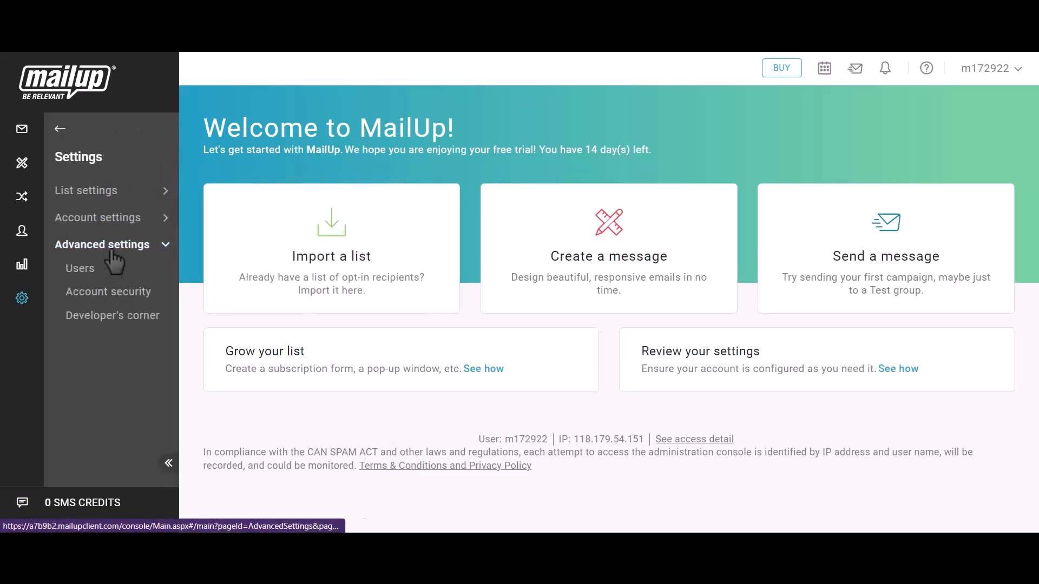
pyautogui.click(122, 322)
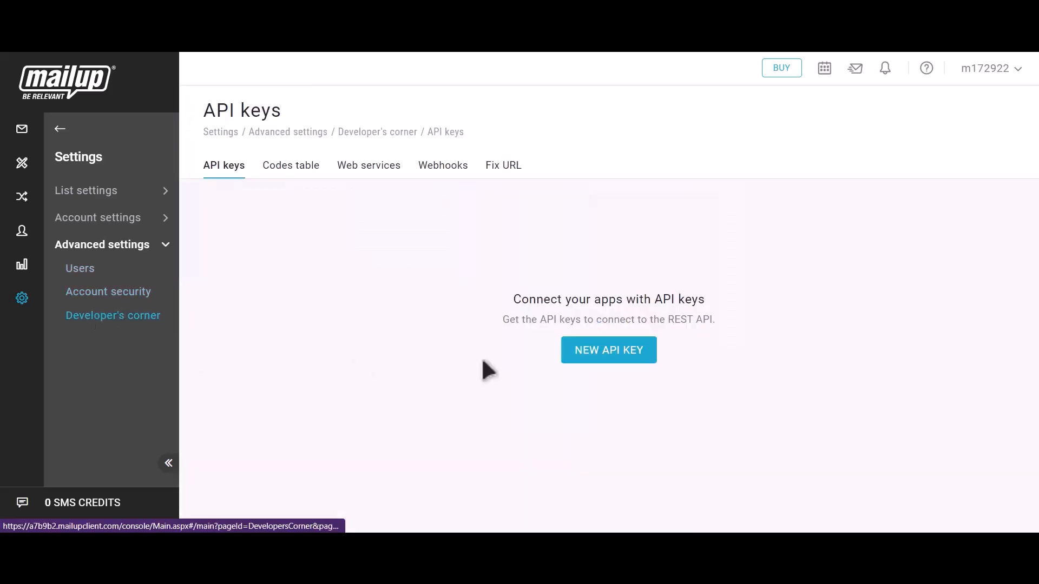
pyautogui.click(625, 360)
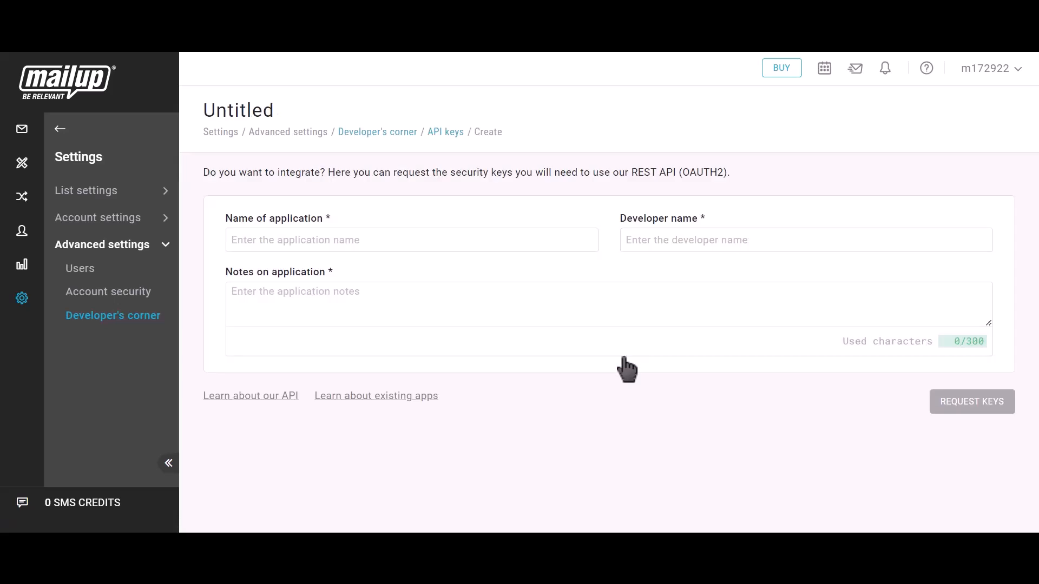
# Enter Bit Integrations as both the application name and the developer name for the API key
pyautogui.click(359, 240)
pyautogui.write('Bit I')
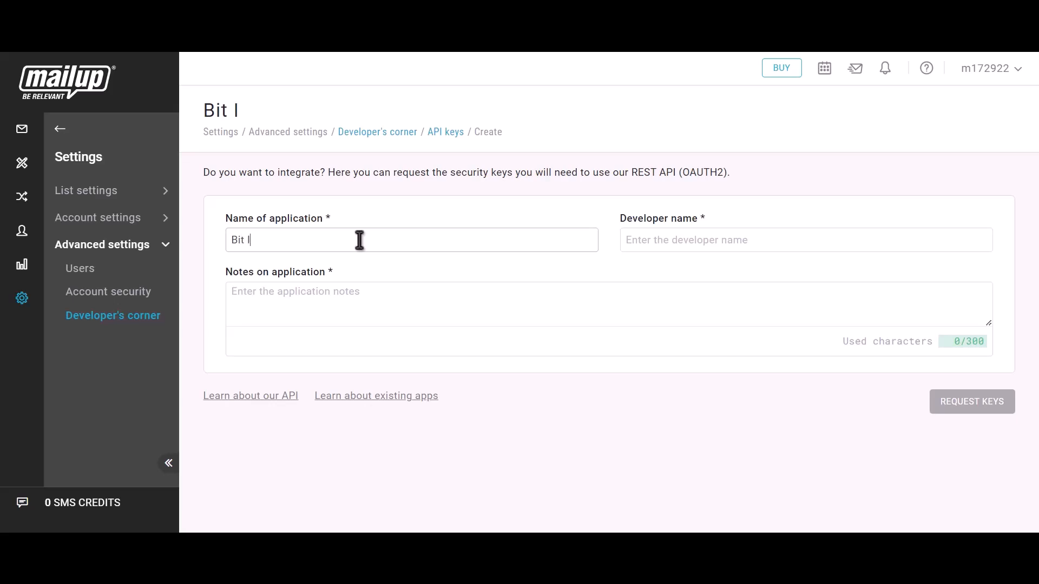
pyautogui.write('ntegrations')
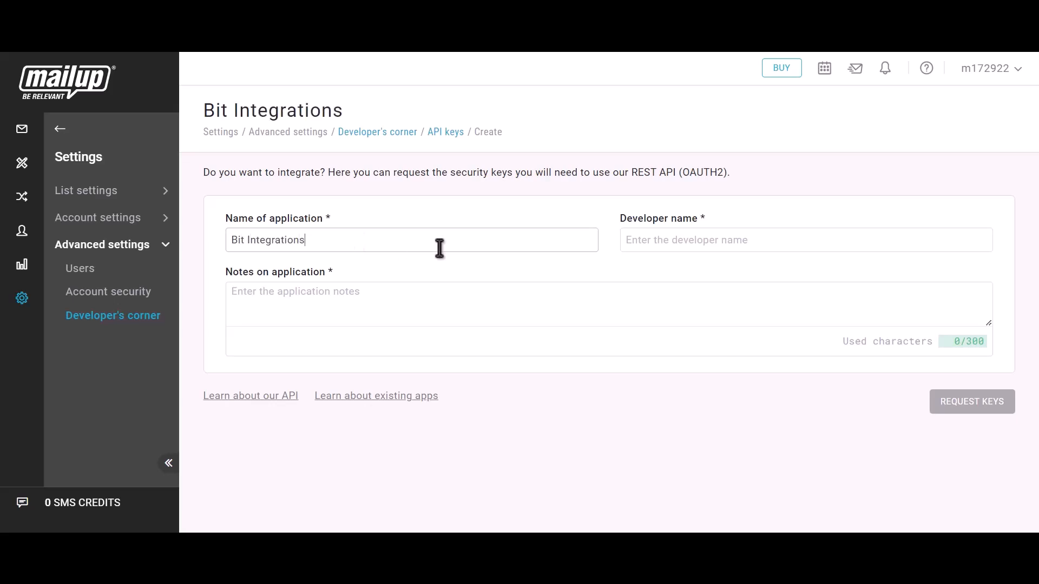
pyautogui.click(686, 242)
pyautogui.write('Bit ')
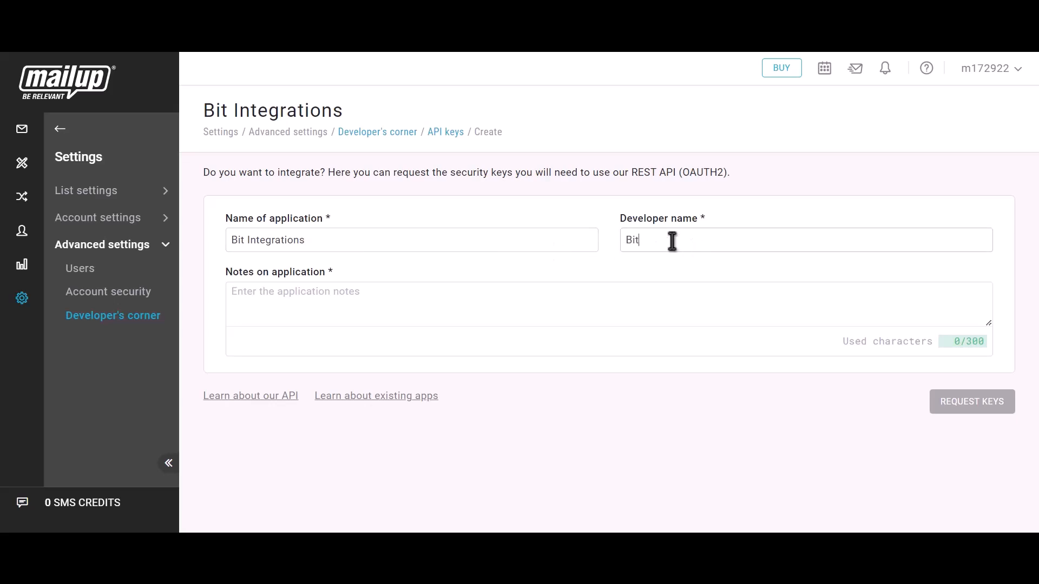
pyautogui.write('Integrations')
# Add Bit integrations as the application notes and request the keys
pyautogui.click(538, 293)
pyautogui.write('Bit integrations')
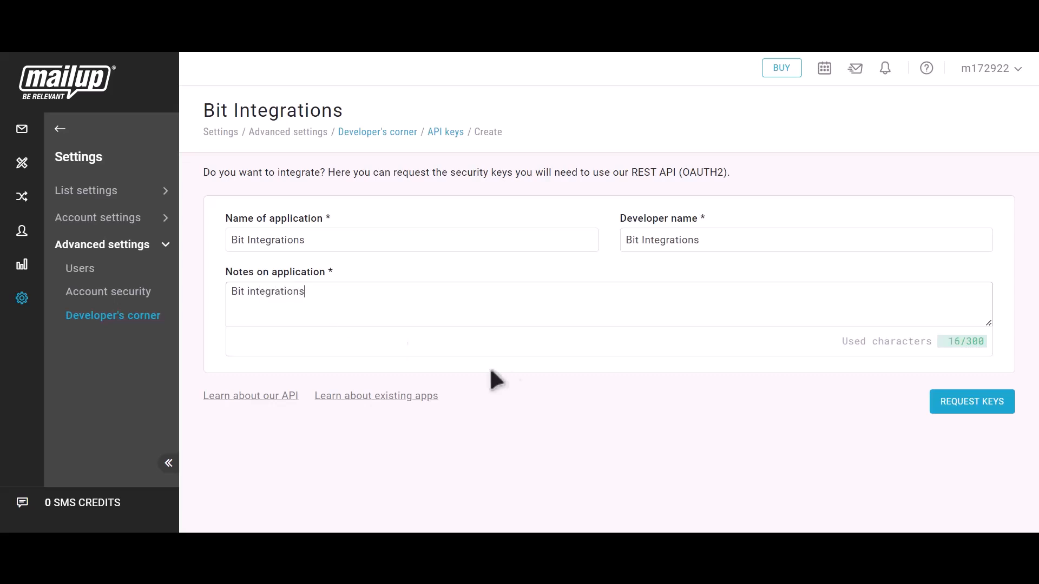
pyautogui.click(985, 417)
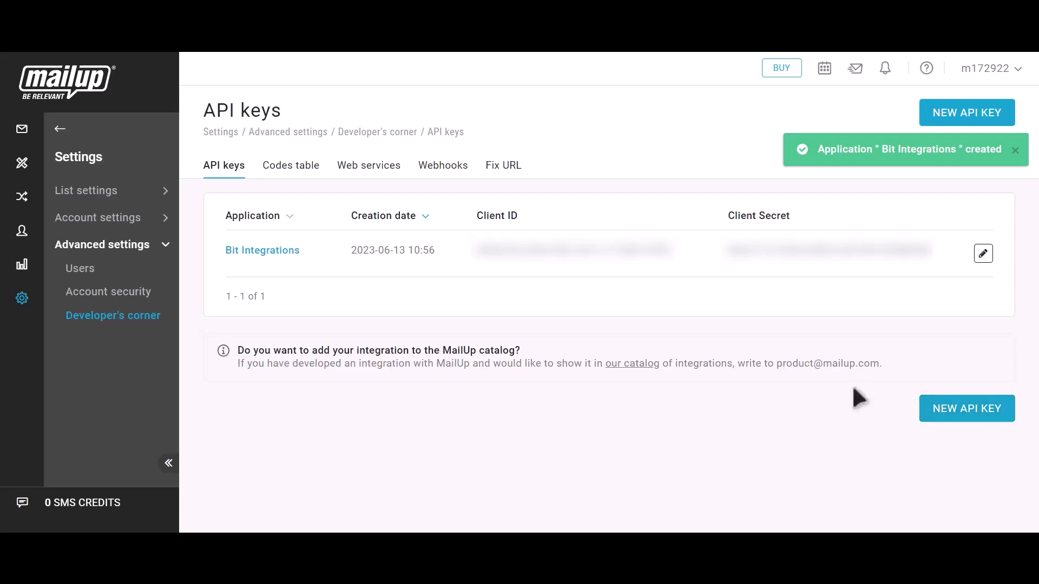
# Copy the client ID from MailUp's API keys into the client id field of the Mailup integration settings
pyautogui.moveTo(472, 215); pyautogui.dragTo(521, 218)
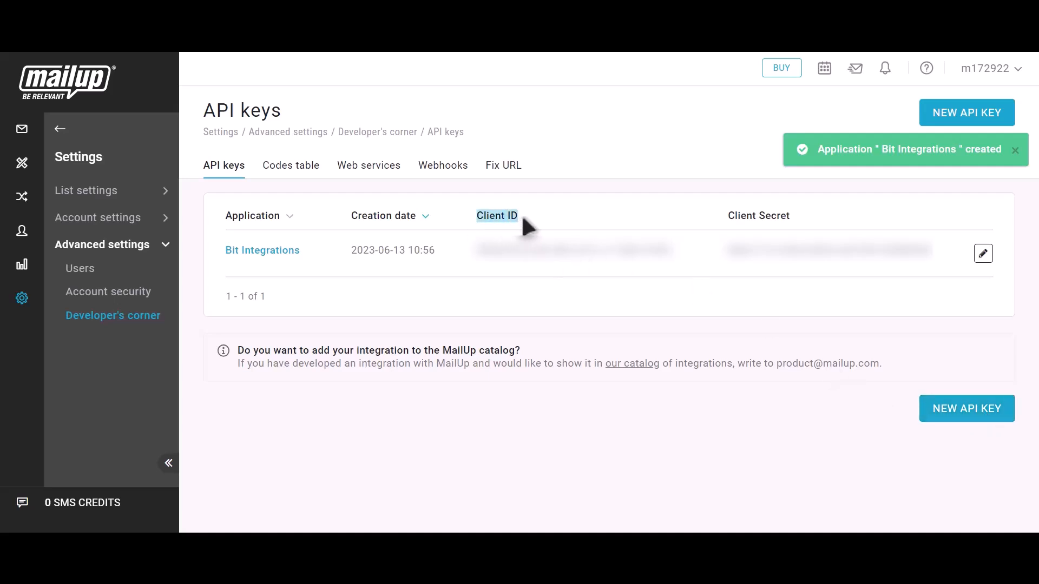
pyautogui.click(688, 257)
pyautogui.click(233, 38)
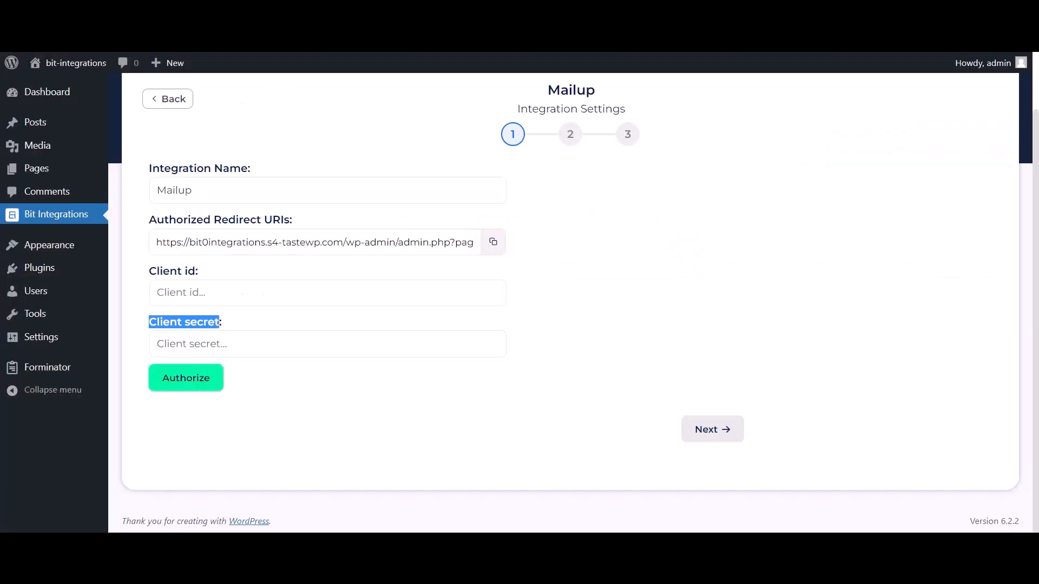
pyautogui.click(252, 295)
pyautogui.hotkey('ctrl', 'v')
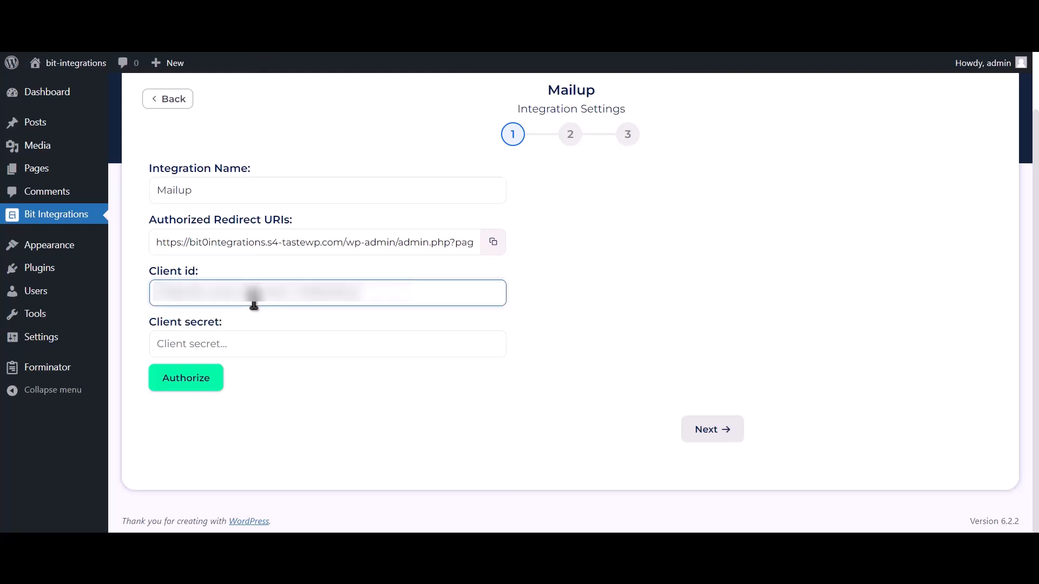
# Copy the client secret from MailUp's API keys into the client secret field of the Mailup integration settings
pyautogui.click(330, 37)
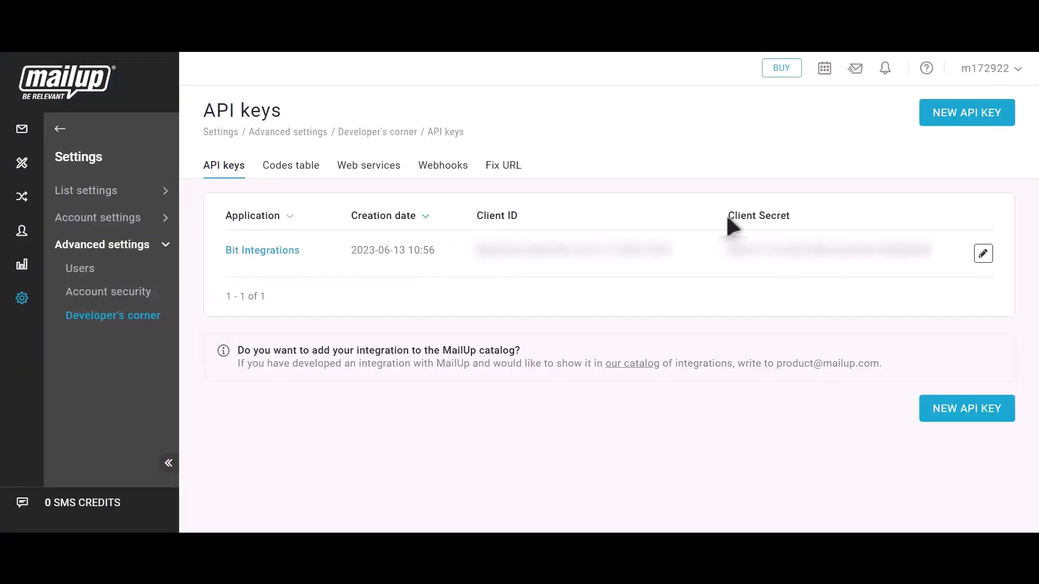
pyautogui.moveTo(729, 219); pyautogui.dragTo(790, 220)
pyautogui.click(945, 253)
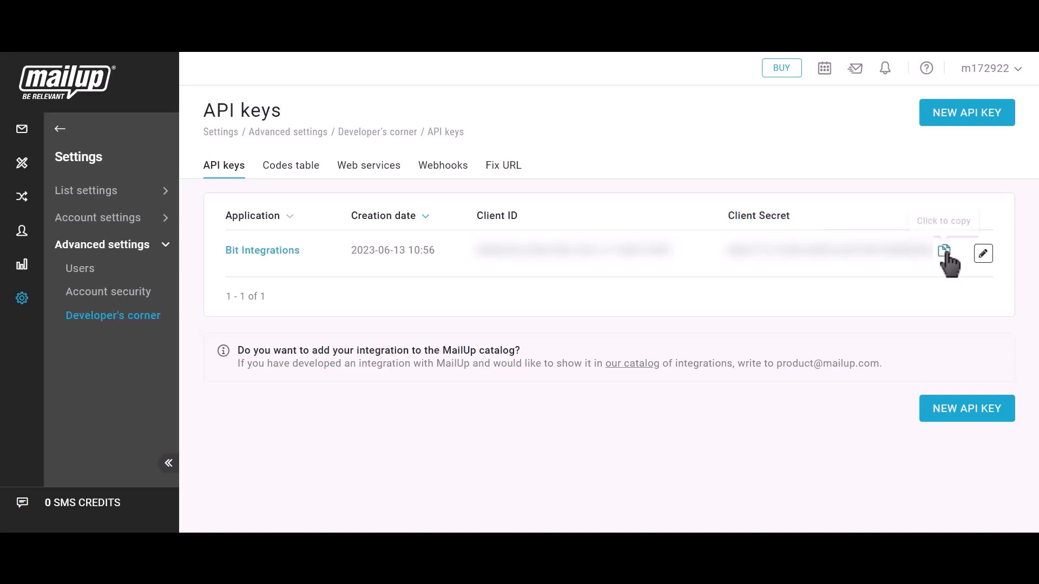
pyautogui.click(244, 38)
pyautogui.click(244, 350)
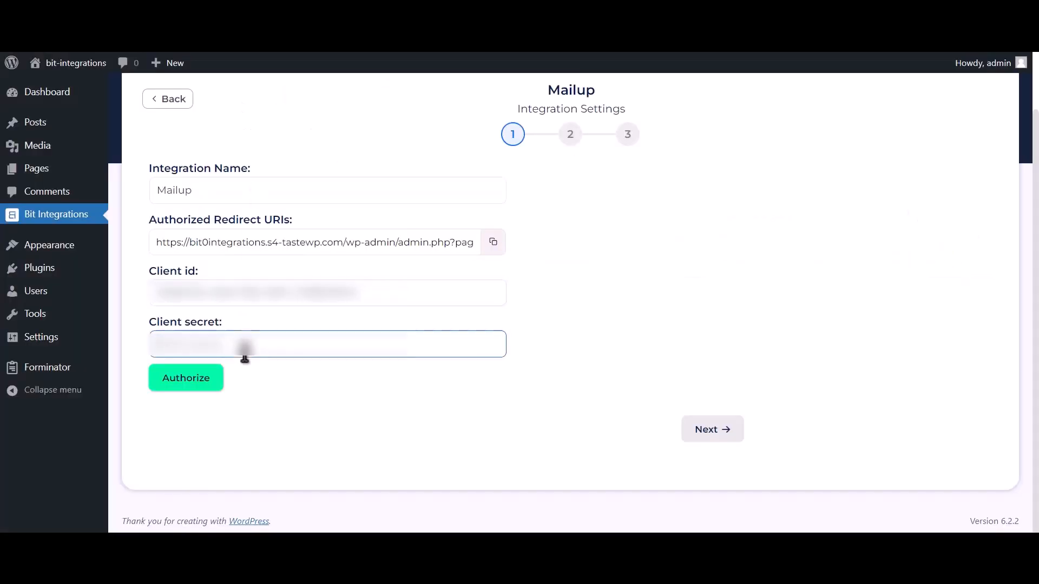
pyautogui.hotkey('ctrl', 'v')
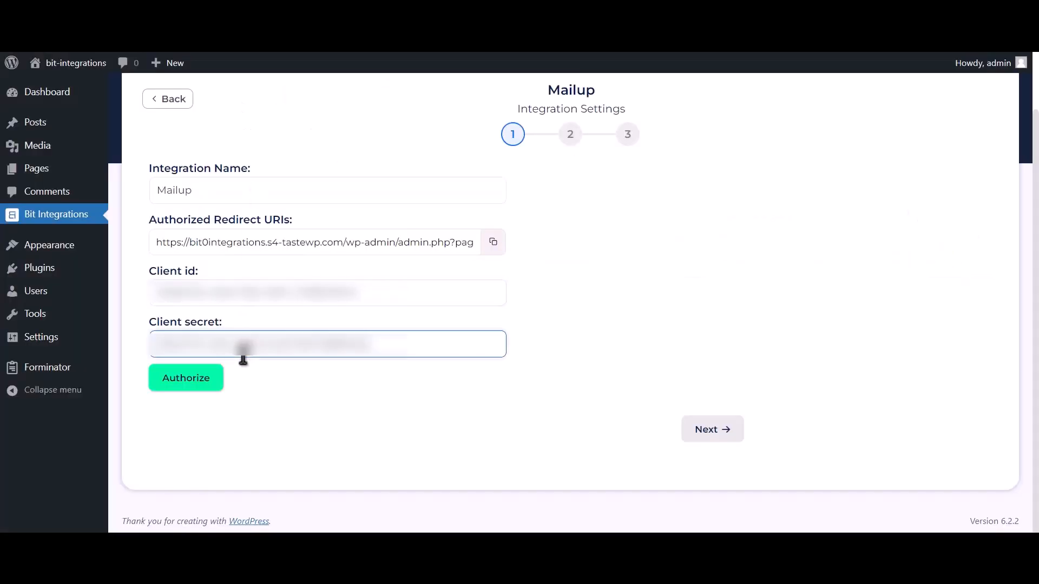
# Authorize the Mailup connection by logging on with the saved username and password and confirming access for the Bit Integrations app
pyautogui.click(188, 384)
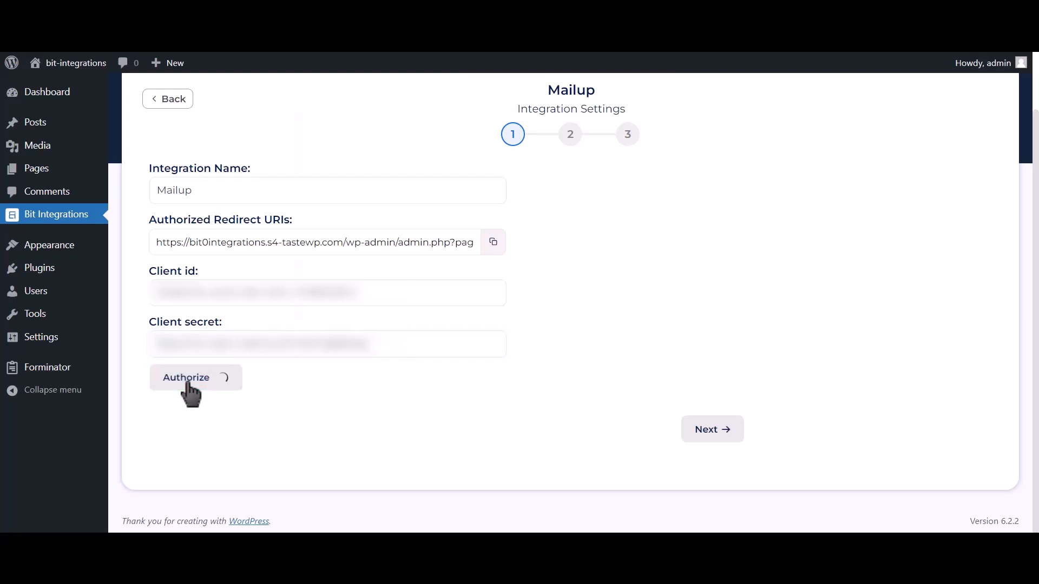
pyautogui.click(193, 239)
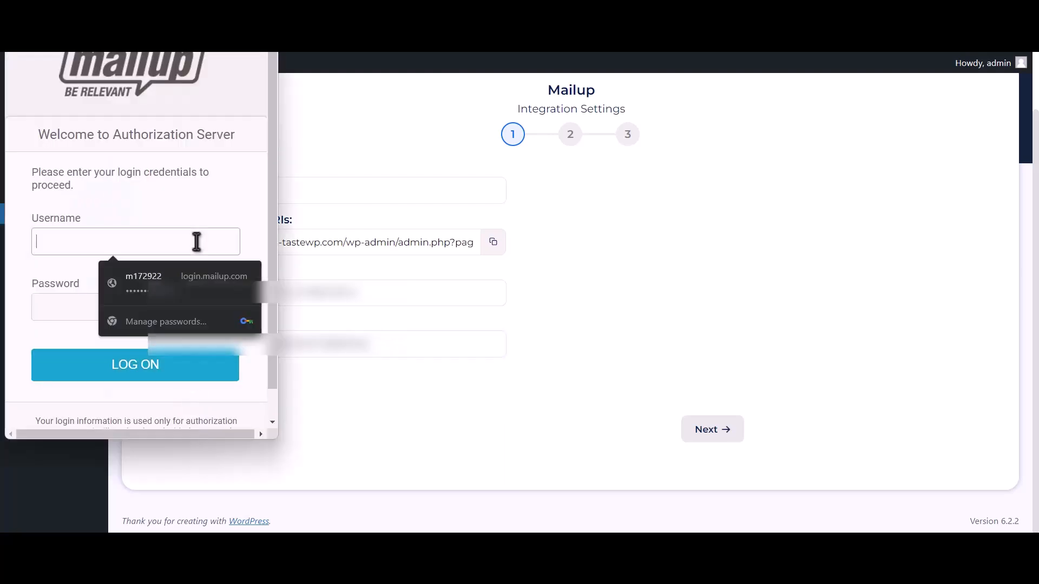
pyautogui.click(193, 275)
pyautogui.click(157, 376)
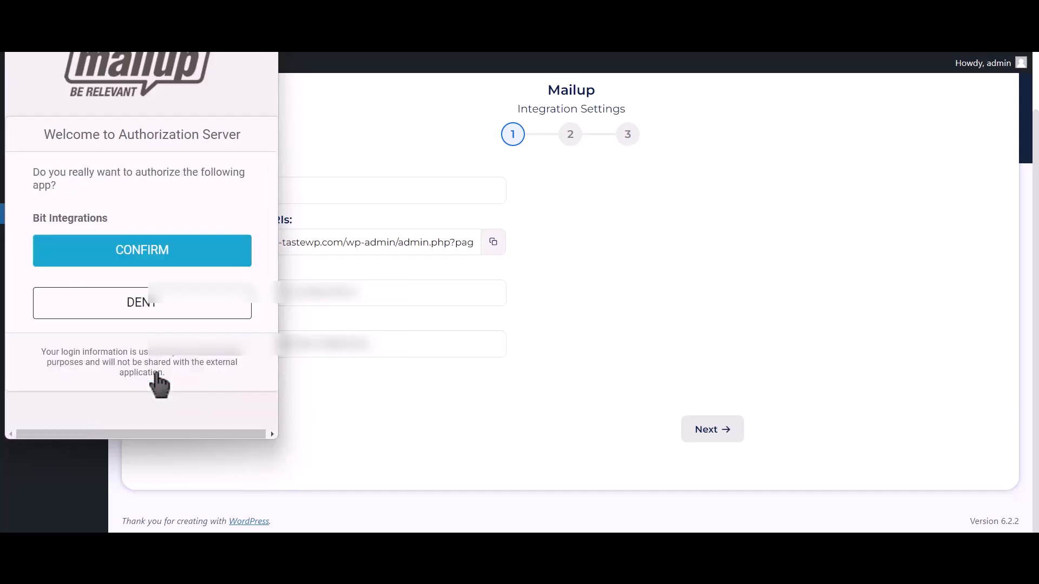
pyautogui.click(227, 260)
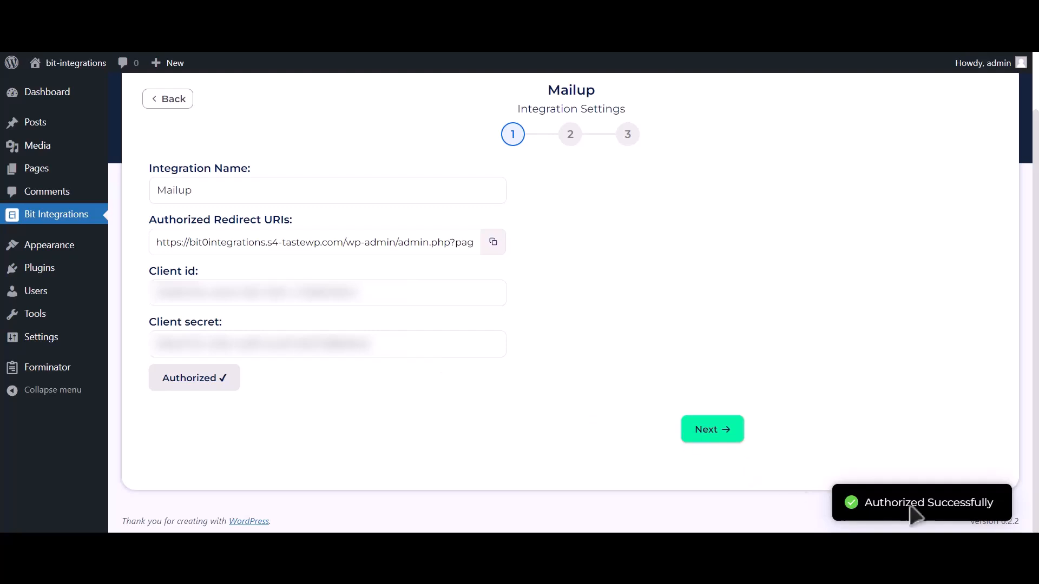
pyautogui.tripleClick(937, 506)
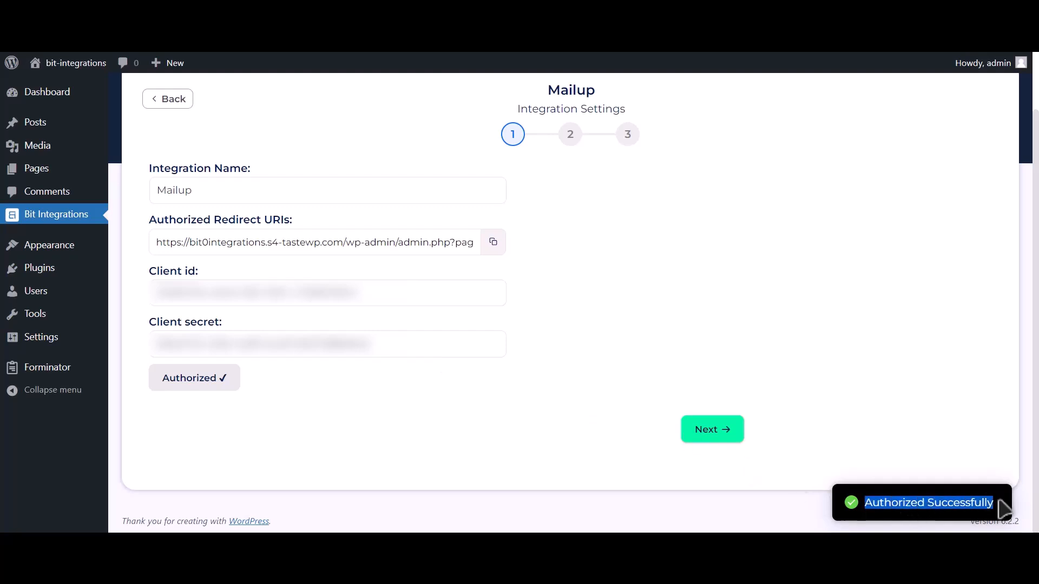
# Continue to the second stage of the Mailup integration settings and choose the News list and the TEST group
pyautogui.click(733, 439)
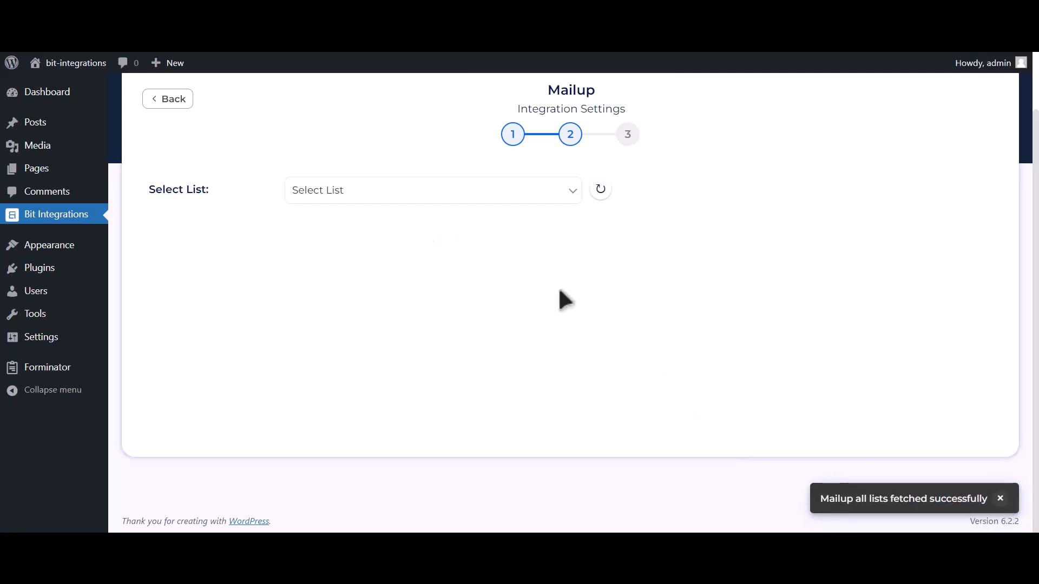
pyautogui.click(424, 198)
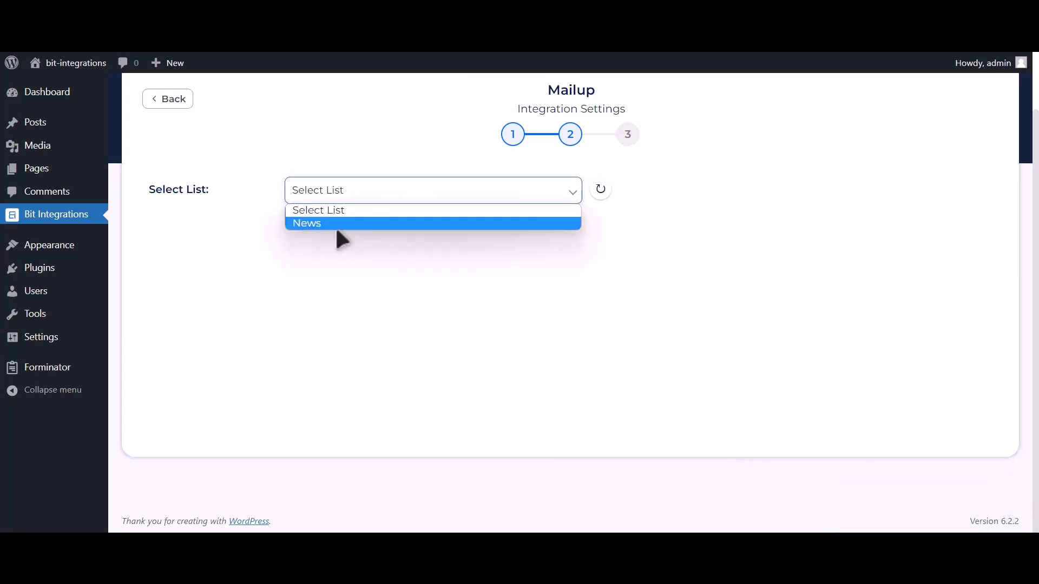
pyautogui.click(381, 224)
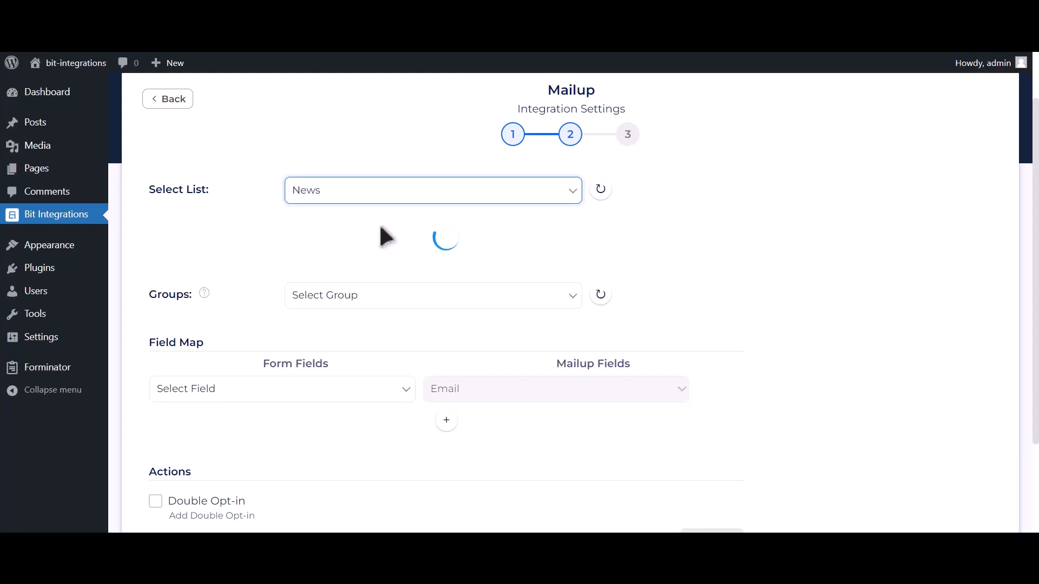
pyautogui.click(428, 230)
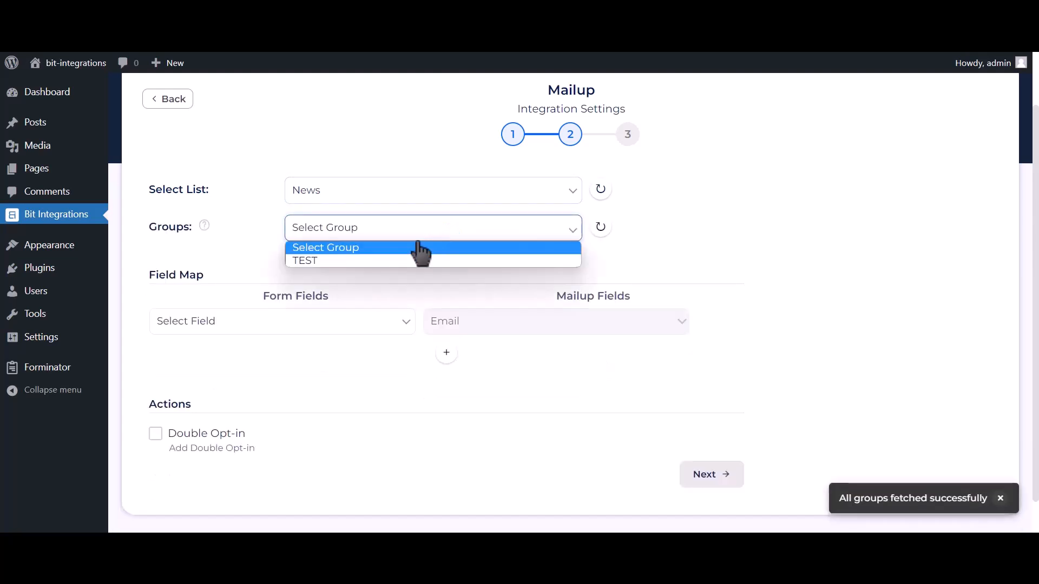
pyautogui.click(414, 260)
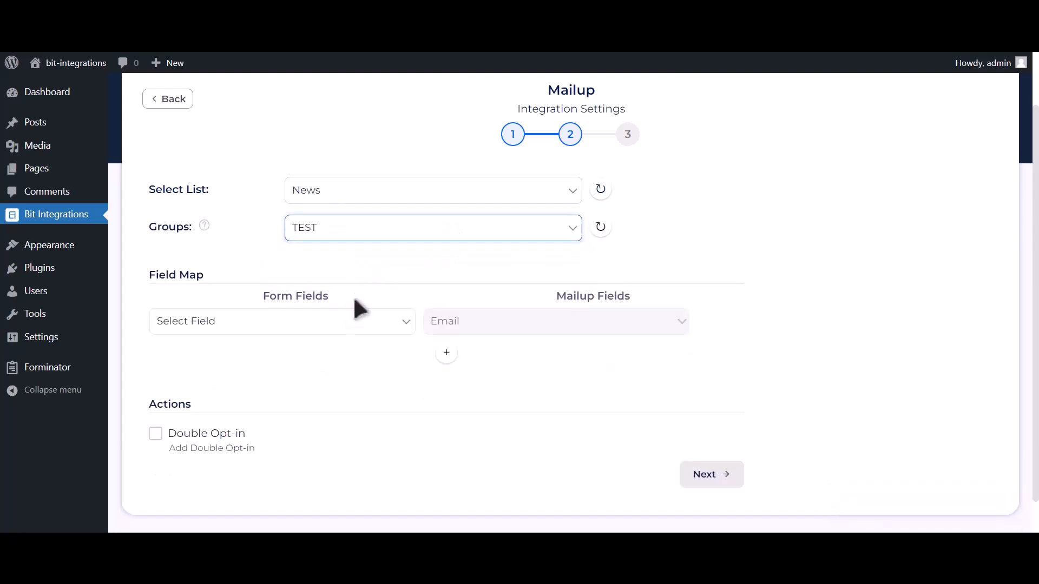
# Map the form field Email Address-1 to Email, and add a field row mapping Name-1 to Last Name
pyautogui.click(300, 334)
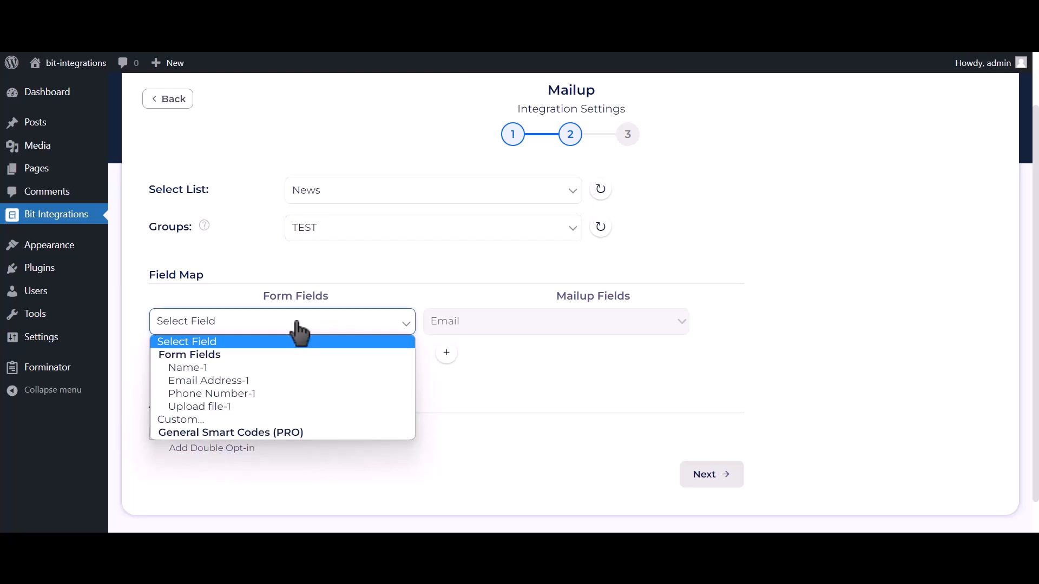
pyautogui.click(261, 380)
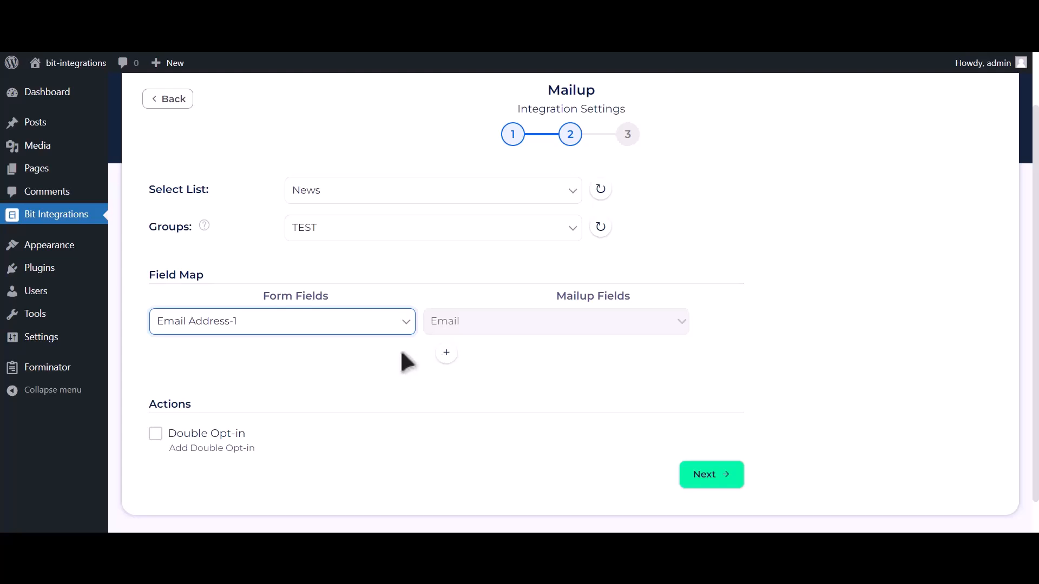
pyautogui.scroll(-1, 422, 346)
pyautogui.click(445, 316)
pyautogui.click(356, 323)
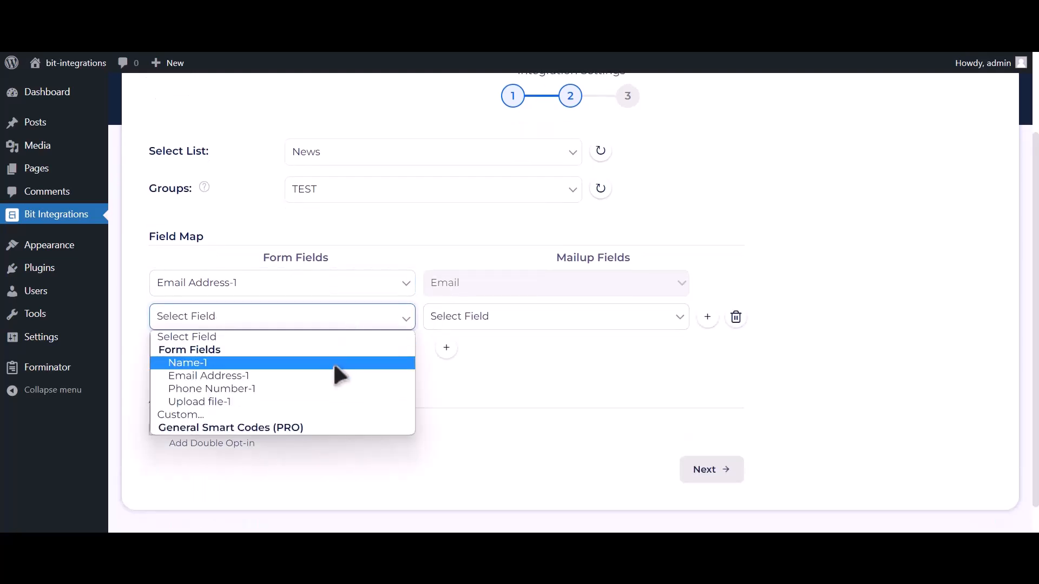
pyautogui.click(333, 362)
pyautogui.click(471, 318)
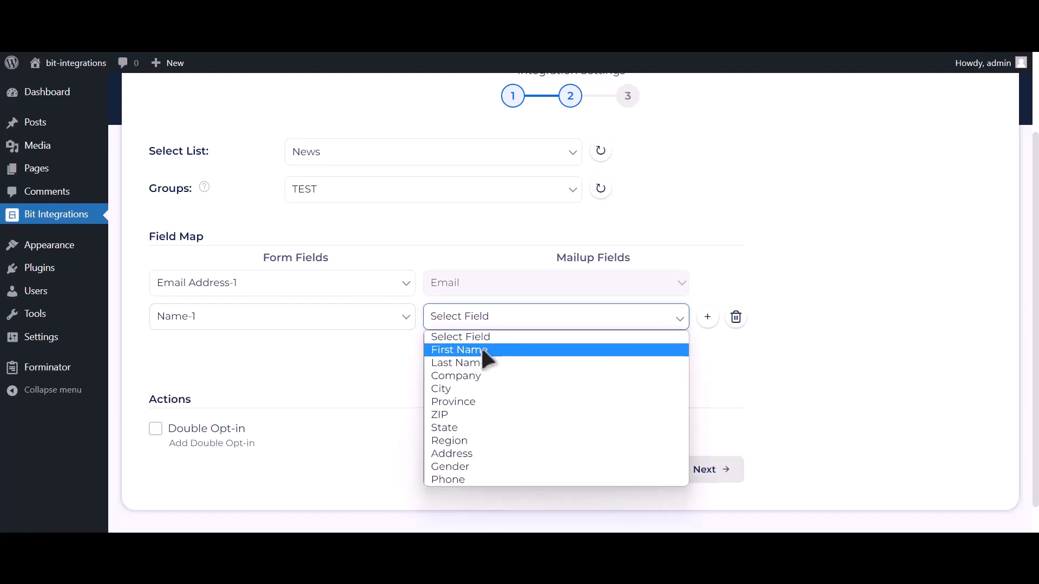
pyautogui.click(476, 363)
# Add a field row mapping Phone Number-1 to Phone, and finish and save the integration without Double Opt-in
pyautogui.click(446, 348)
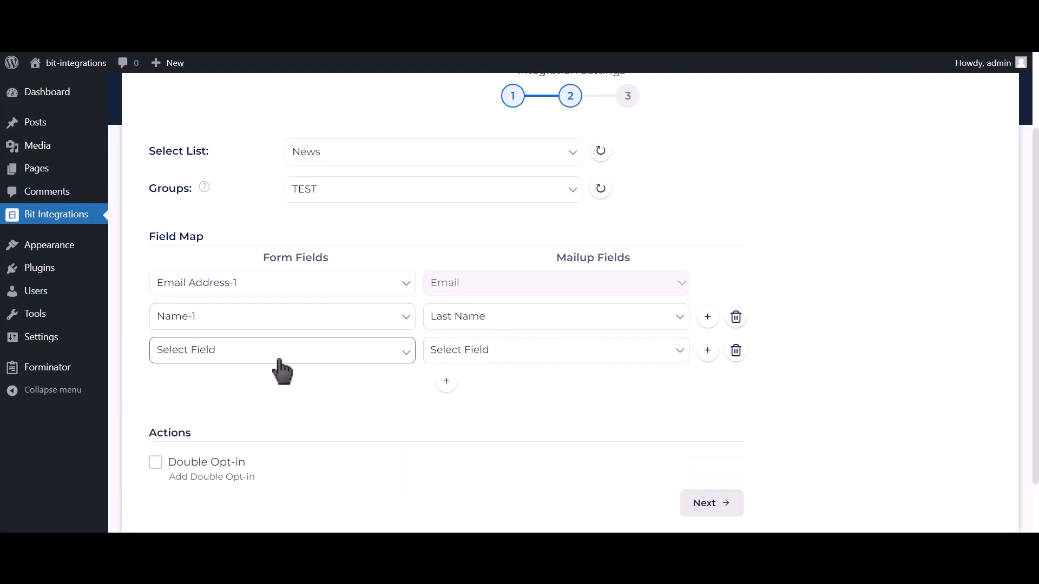
pyautogui.click(280, 360)
pyautogui.click(243, 421)
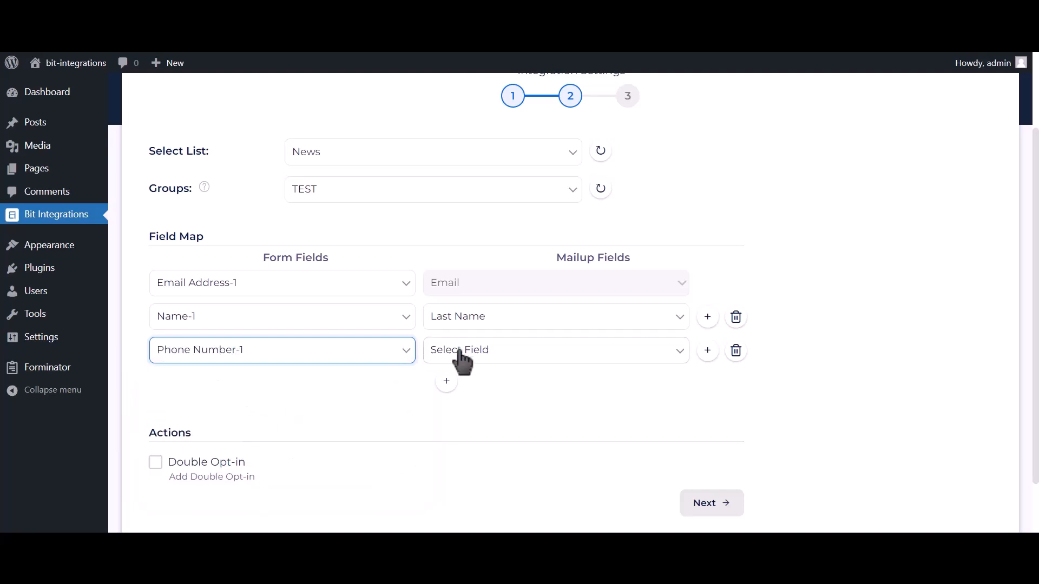
pyautogui.click(460, 351)
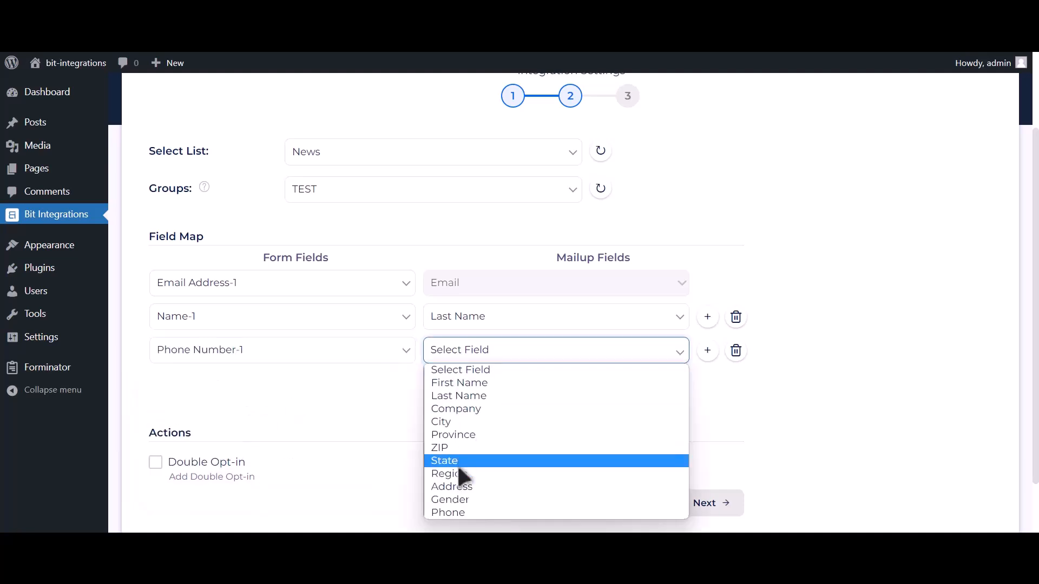
pyautogui.click(455, 513)
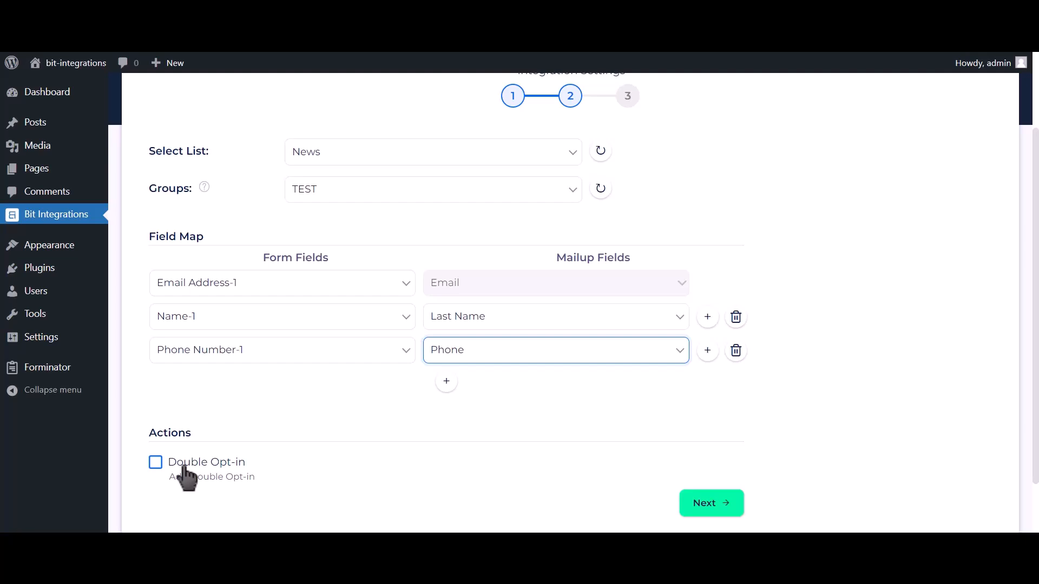
pyautogui.click(715, 506)
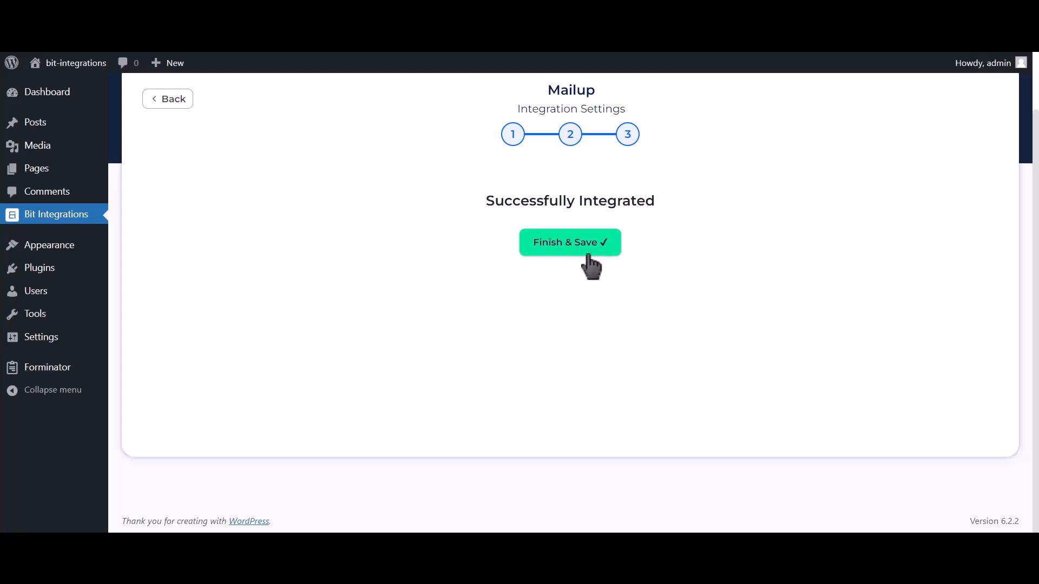
pyautogui.click(591, 267)
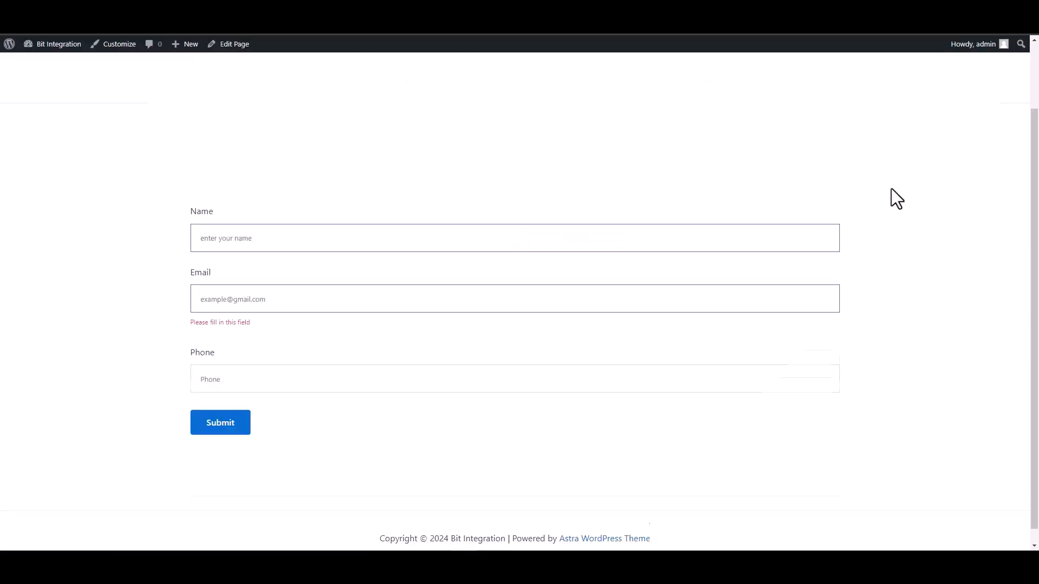
# Fill in the test form's name as Bit Integrations and enter the contact's email address
pyautogui.write('Bit In')
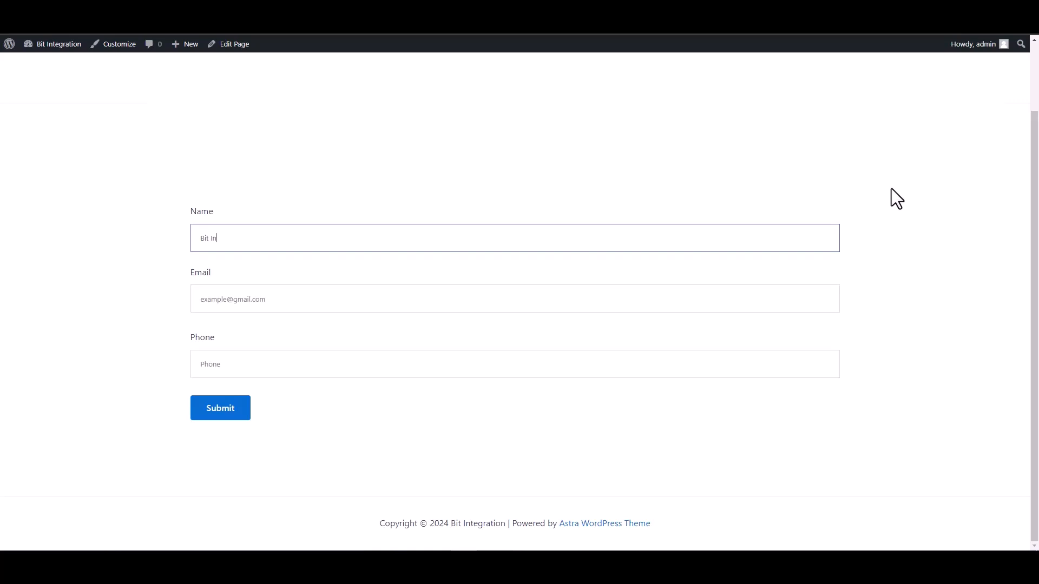
pyautogui.write('tegrations')
pyautogui.click(816, 297)
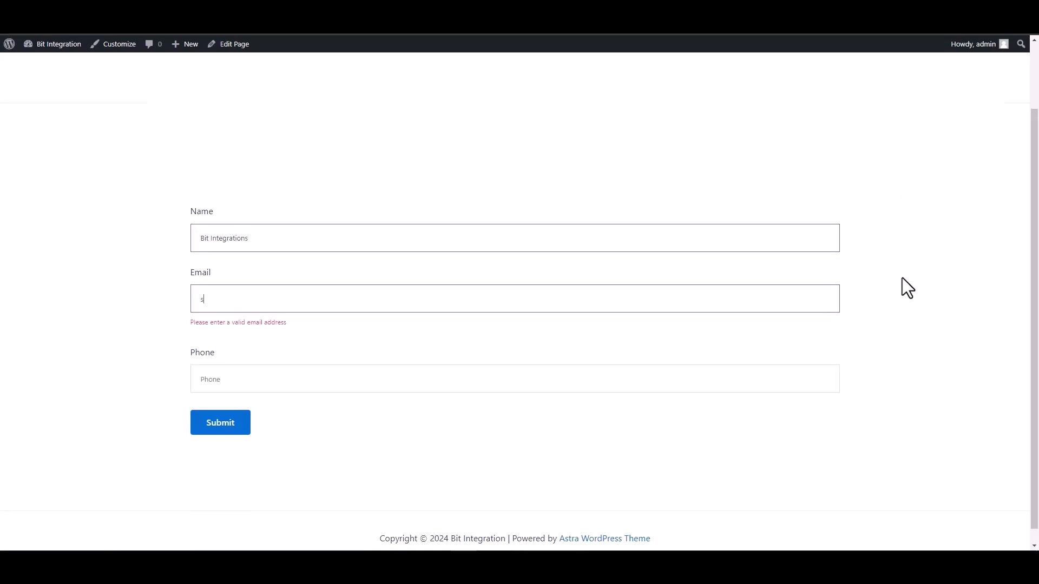
# Enter the contact's phone number in the test form and submit the form
pyautogui.click(784, 360)
pyautogui.write('44')
pyautogui.write('44')
pyautogui.press('BackSpace')
pyautogui.write('555666')
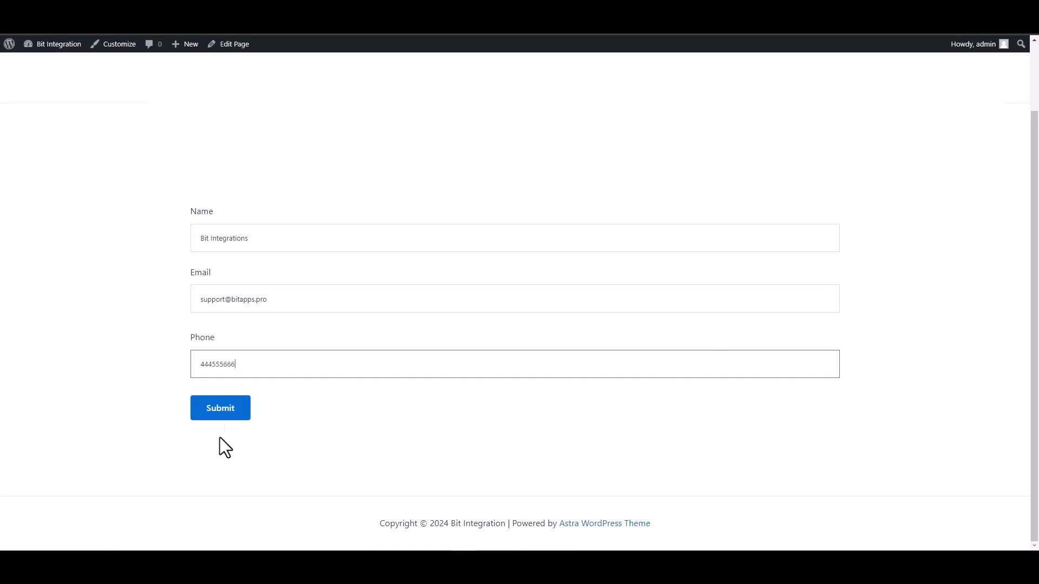
pyautogui.click(222, 411)
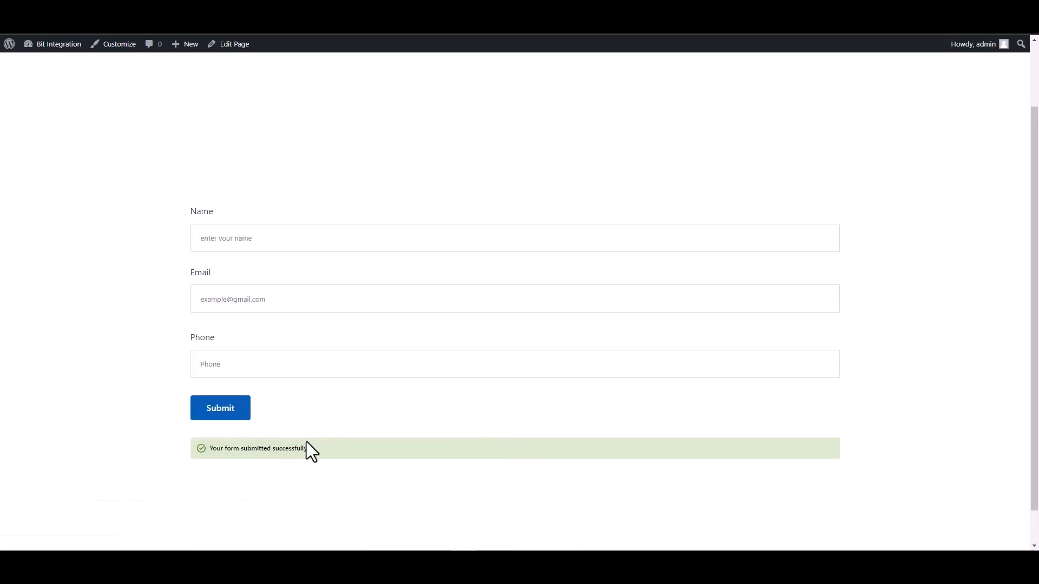
pyautogui.moveTo(313, 450); pyautogui.dragTo(129, 456)
pyautogui.click(132, 455)
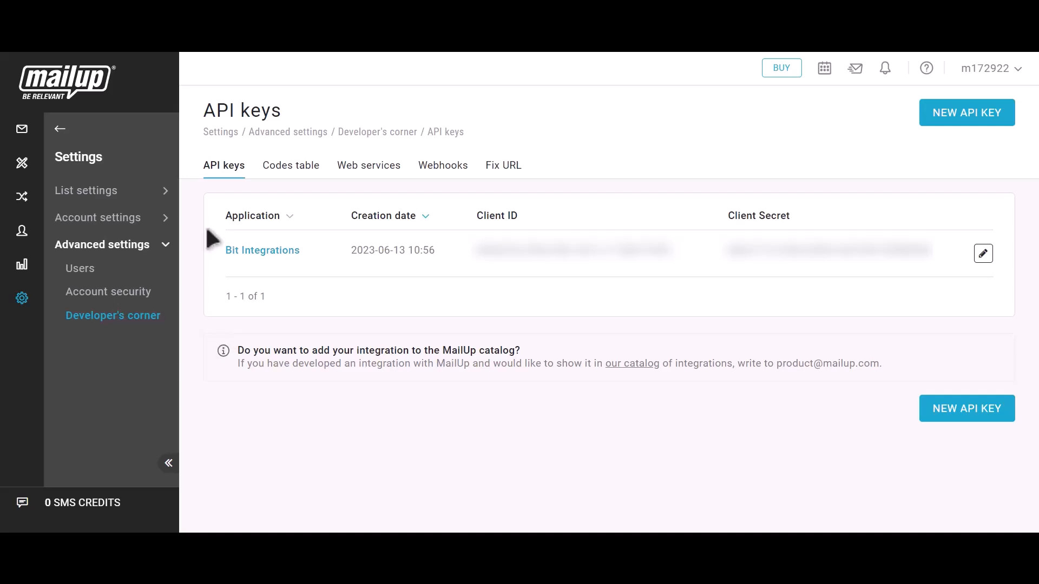
# In MailUp, open the subscribed email recipients and check the submitted contact's email and last name
pyautogui.click(59, 129)
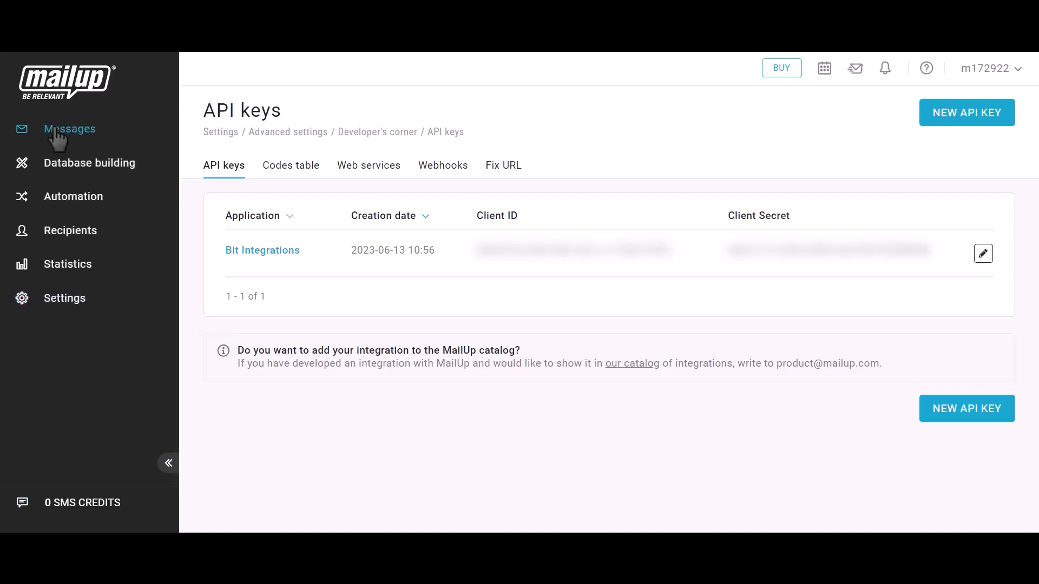
pyautogui.click(64, 232)
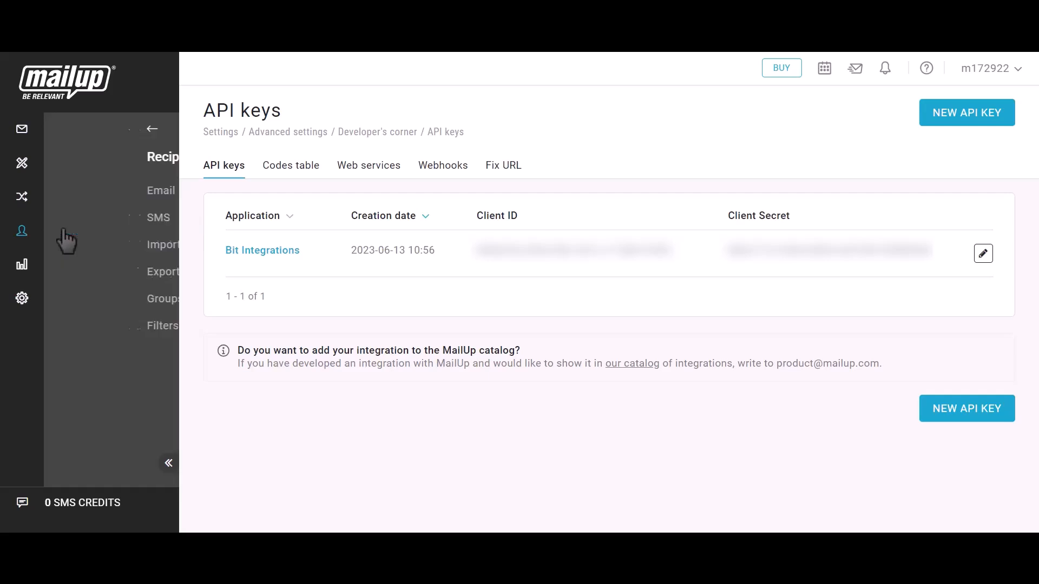
pyautogui.click(75, 196)
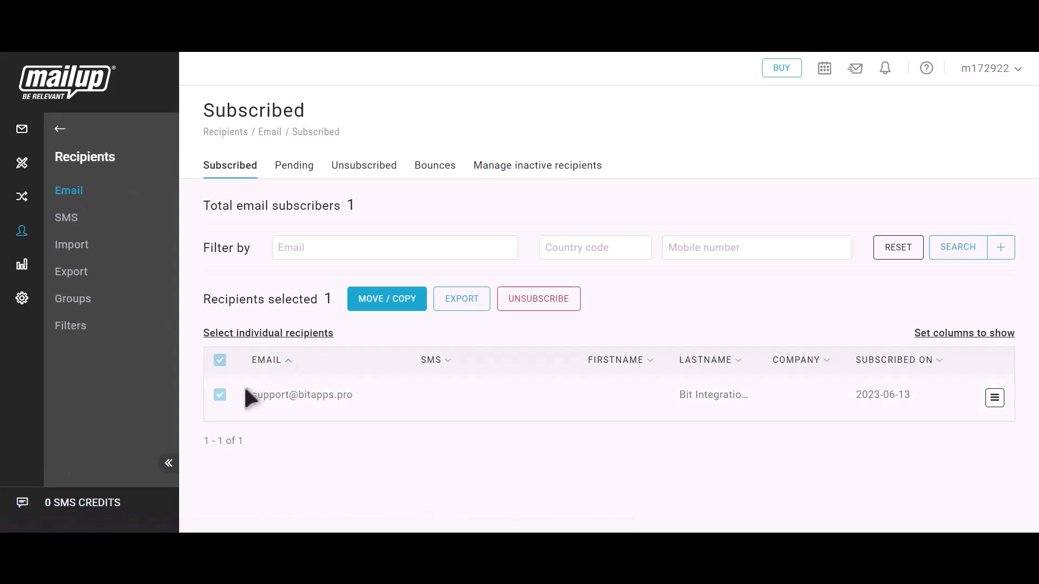
pyautogui.moveTo(246, 400); pyautogui.dragTo(362, 401)
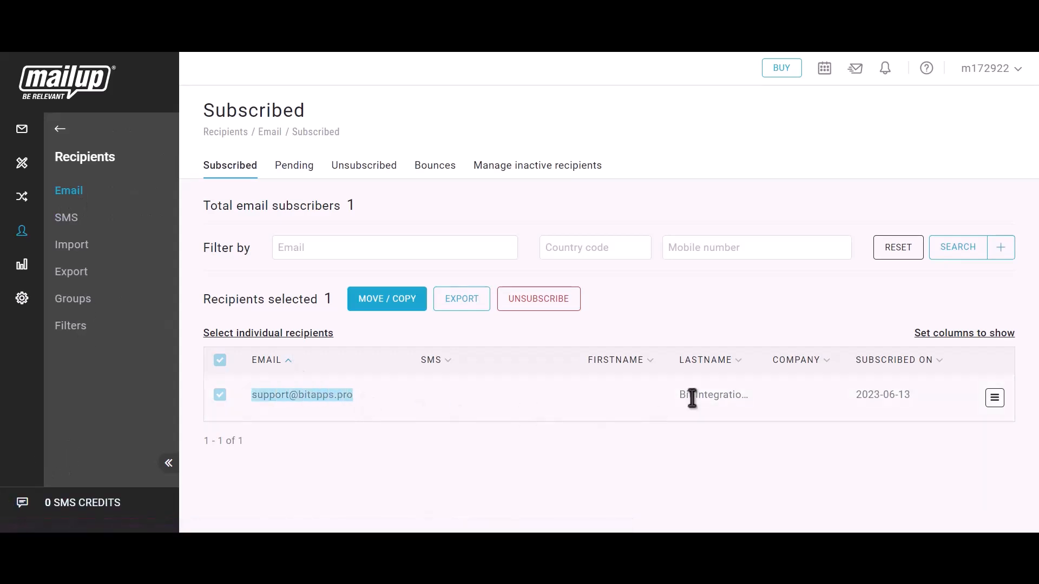
pyautogui.moveTo(675, 401); pyautogui.dragTo(771, 406)
pyautogui.click(771, 406)
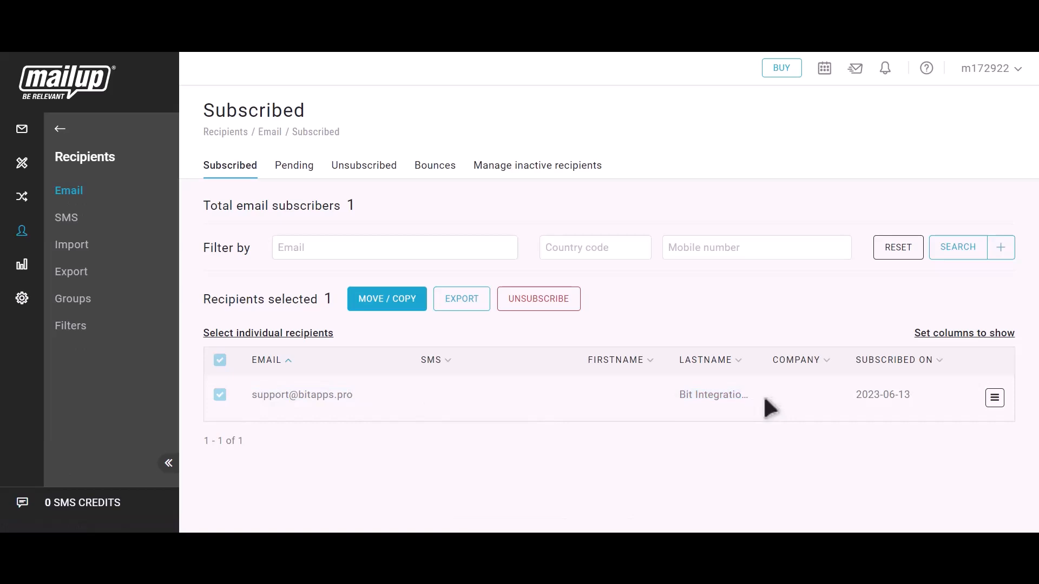